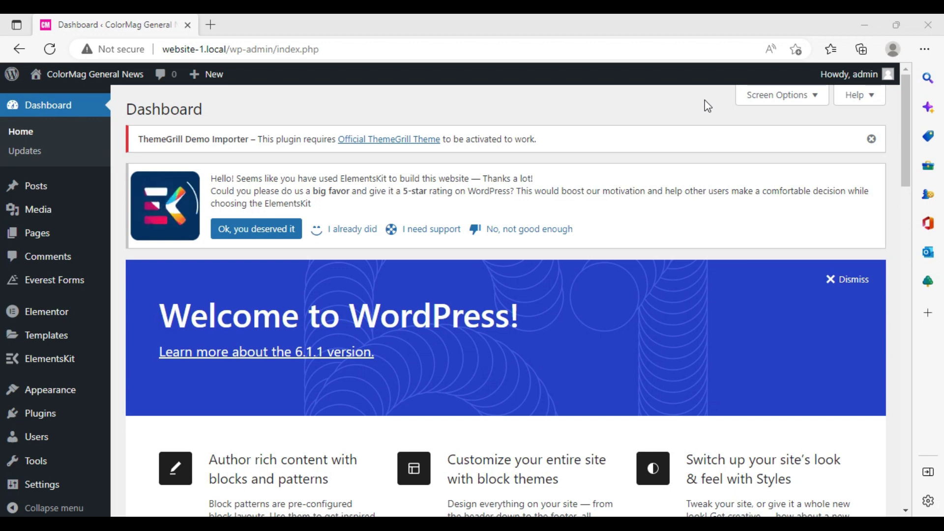
# - Start a new WordPress page titled 'Privacy policy'
pyautogui.moveTo(9, 312)
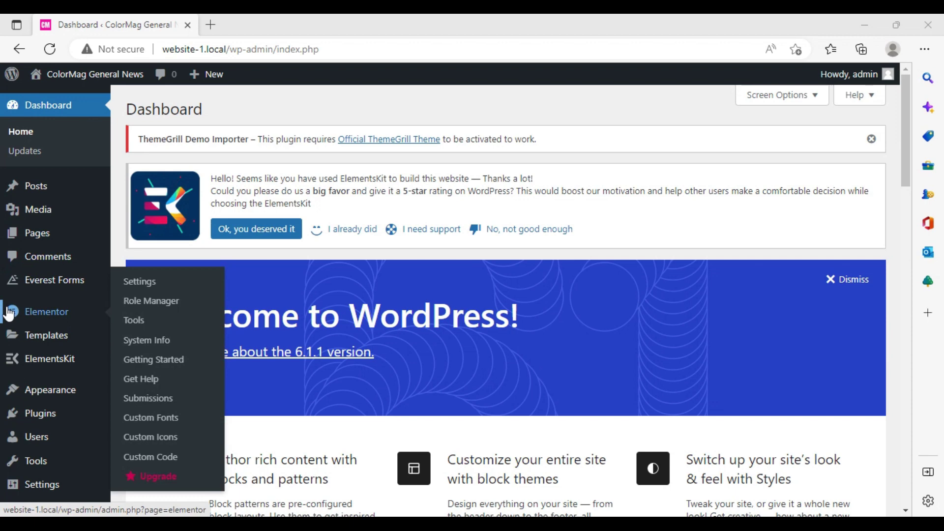
pyautogui.click(46, 239)
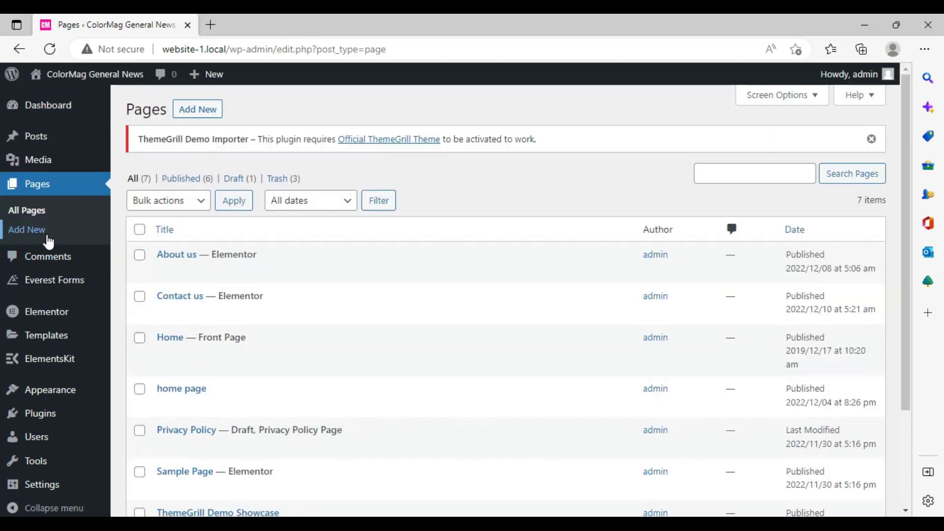
pyautogui.click(204, 112)
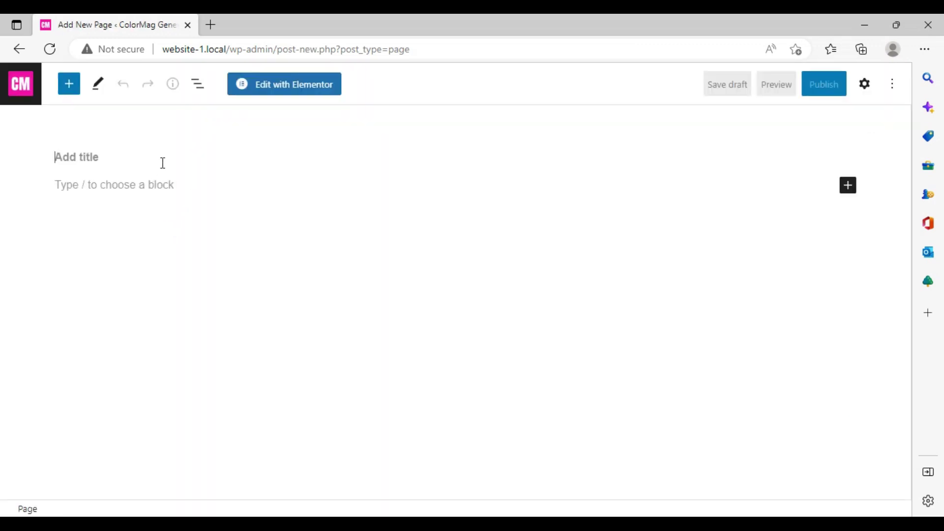
pyautogui.write('P')
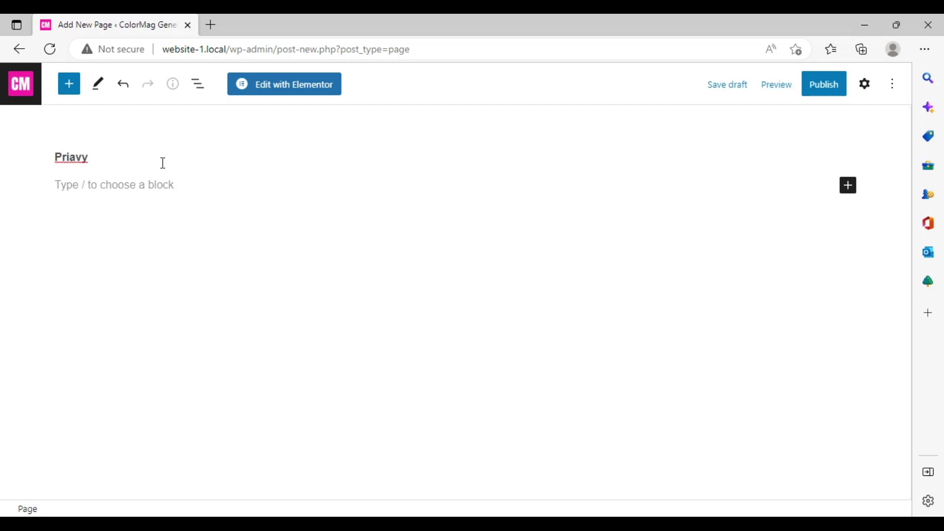
pyautogui.write('riavy')
pyautogui.press('BackSpace')
pyautogui.press('BackSpace')
pyautogui.write('vac')
pyautogui.press('BackSpace')
pyautogui.press('BackSpace')
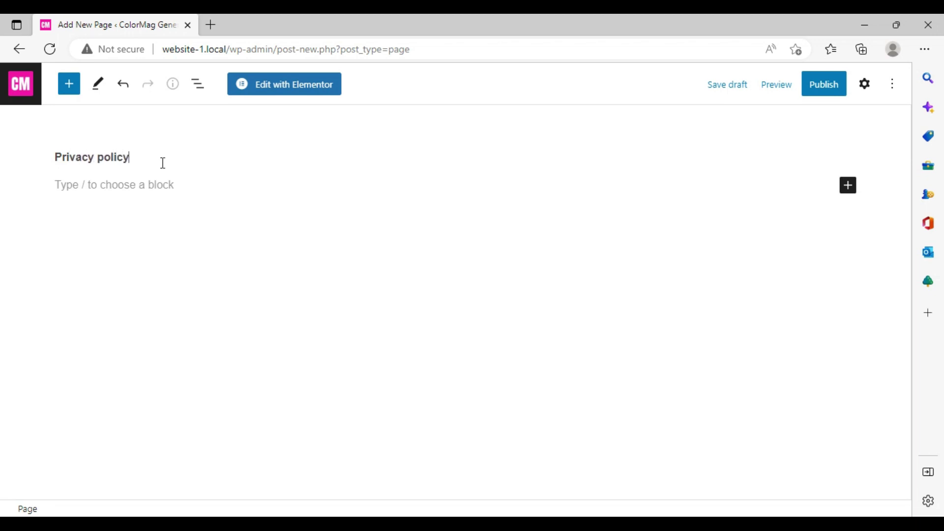
# - Publish the Privacy policy page and view it live
pyautogui.click(824, 86)
pyautogui.click(798, 88)
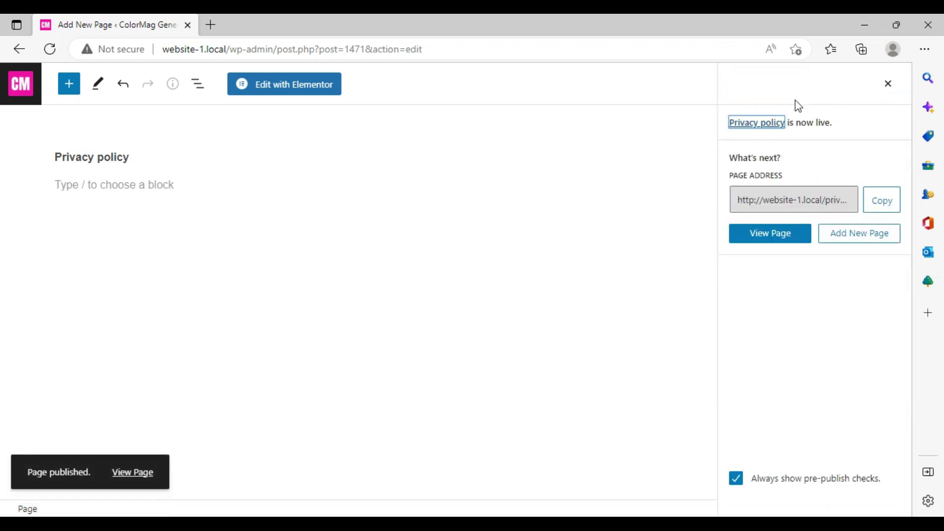
pyautogui.click(801, 245)
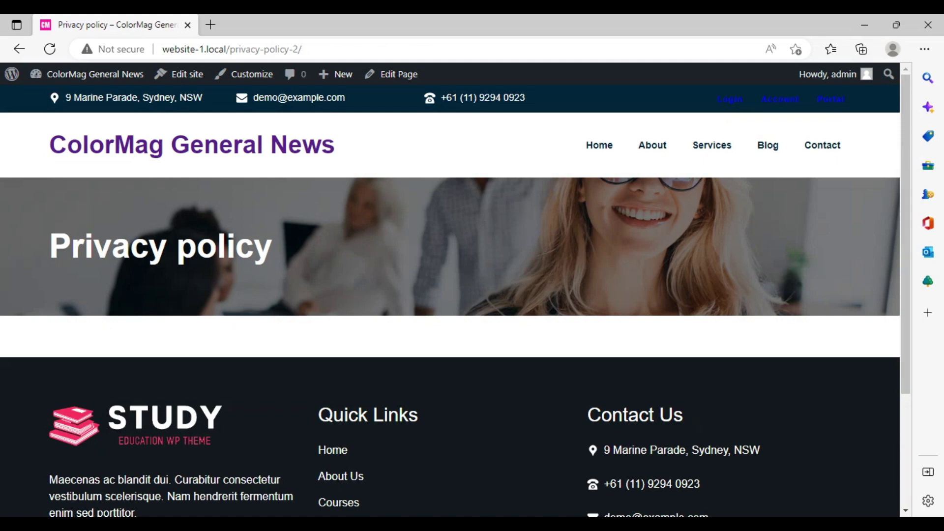
# - In the other browser window, search Google for 'privacy policy generator'
pyautogui.hotkey('alt', 'Tab')
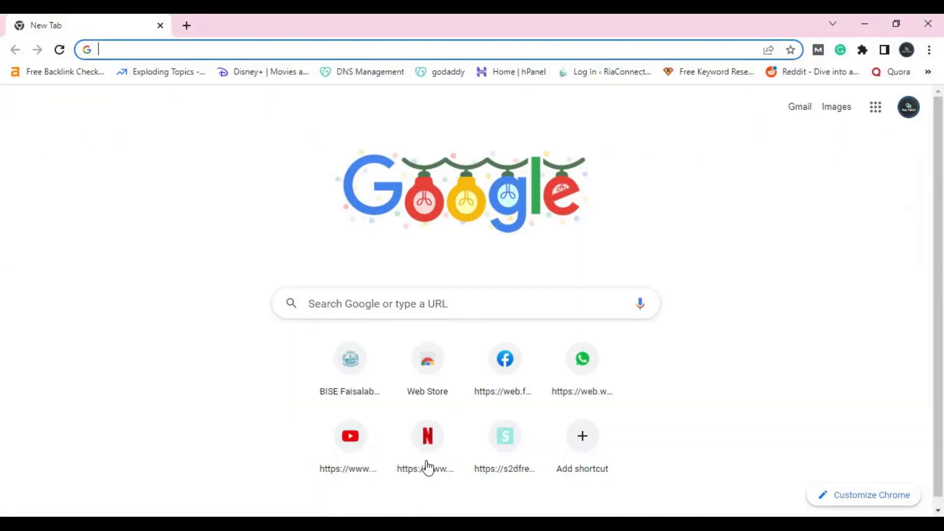
pyautogui.click(426, 302)
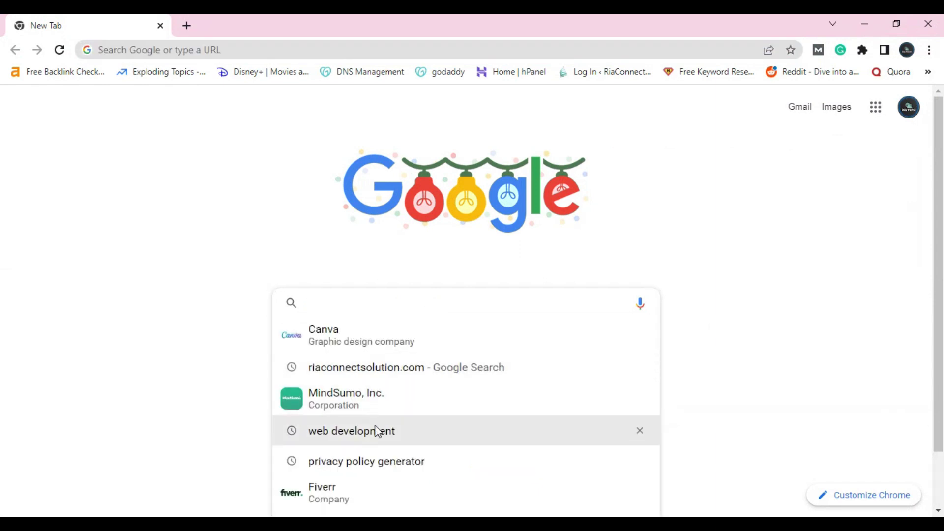
pyautogui.click(378, 468)
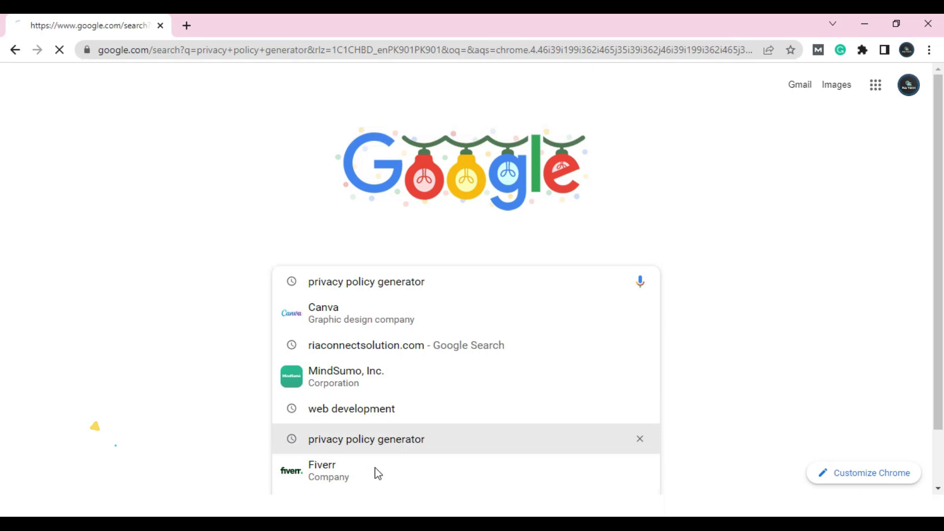
pyautogui.scroll(-5, 374, 364)
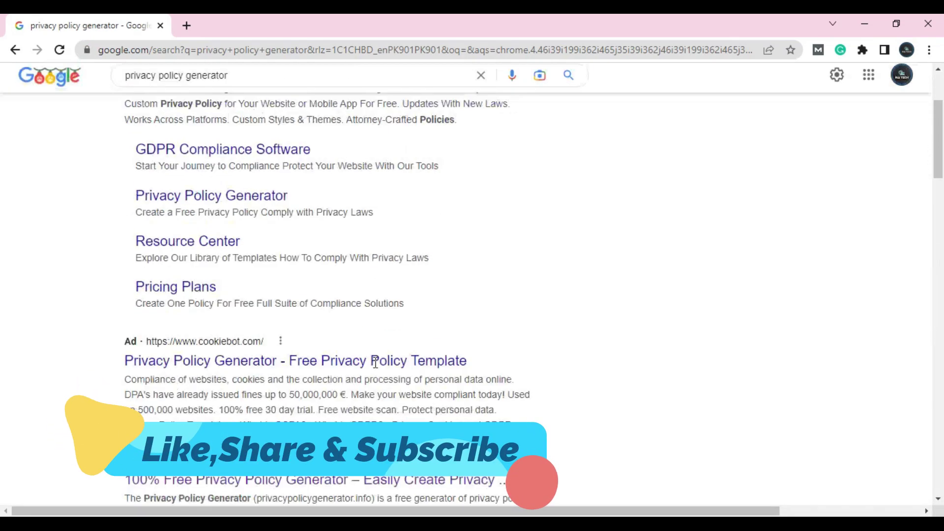
pyautogui.scroll(-3, 364, 370)
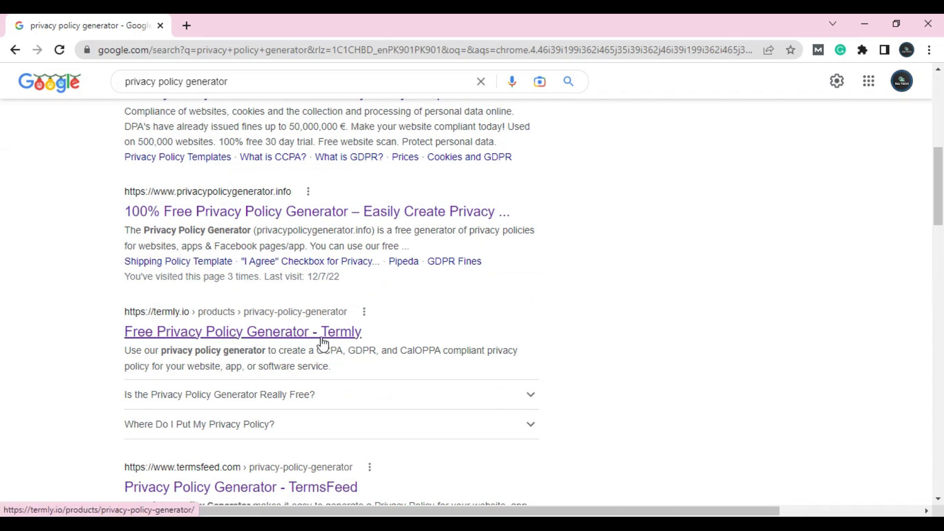
# - Check the Termly, TermsFeed and Free Privacy Policy results, then open privacypolicyonline.com
pyautogui.click(323, 337)
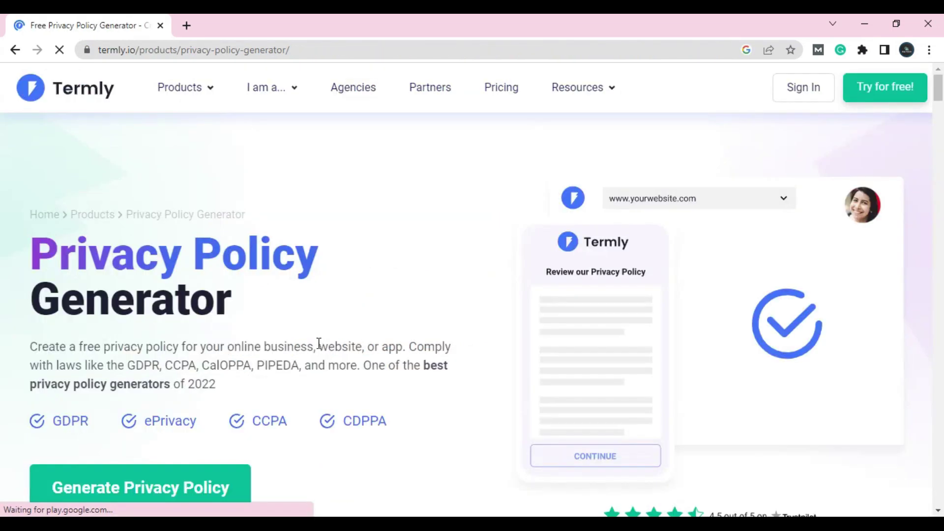
pyautogui.click(14, 50)
pyautogui.scroll(-12, 187, 252)
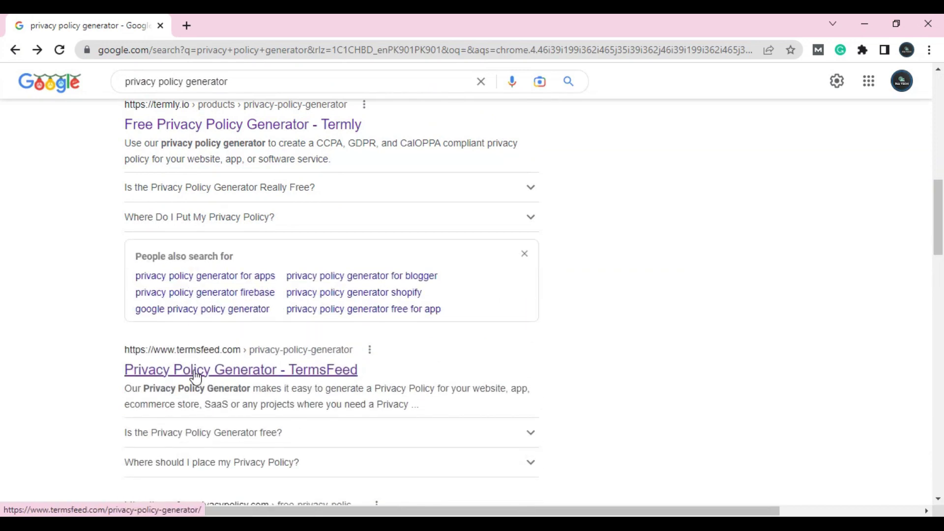
pyautogui.click(194, 372)
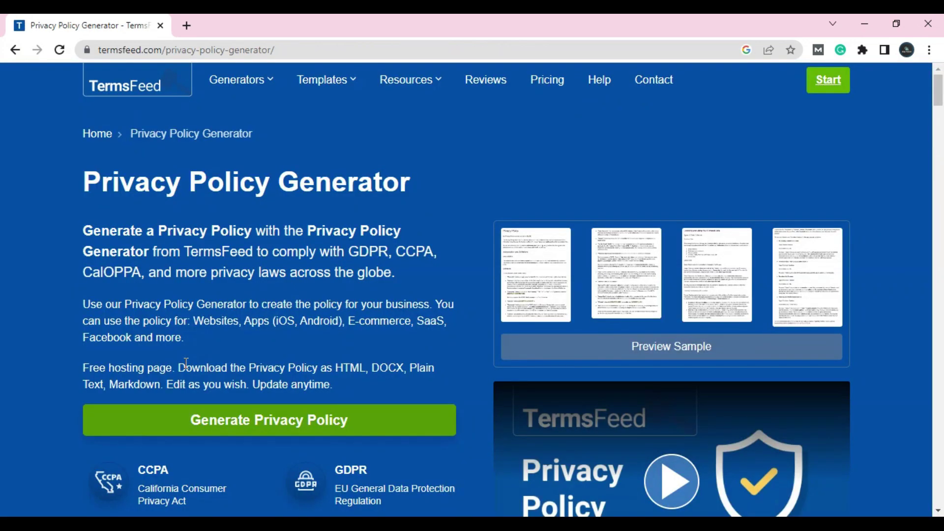
pyautogui.click(14, 50)
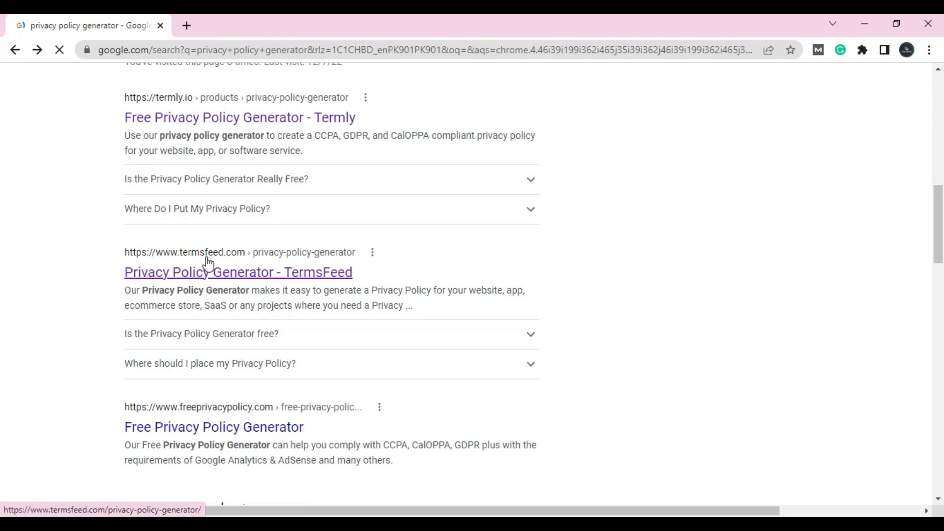
pyautogui.scroll(-4, 204, 264)
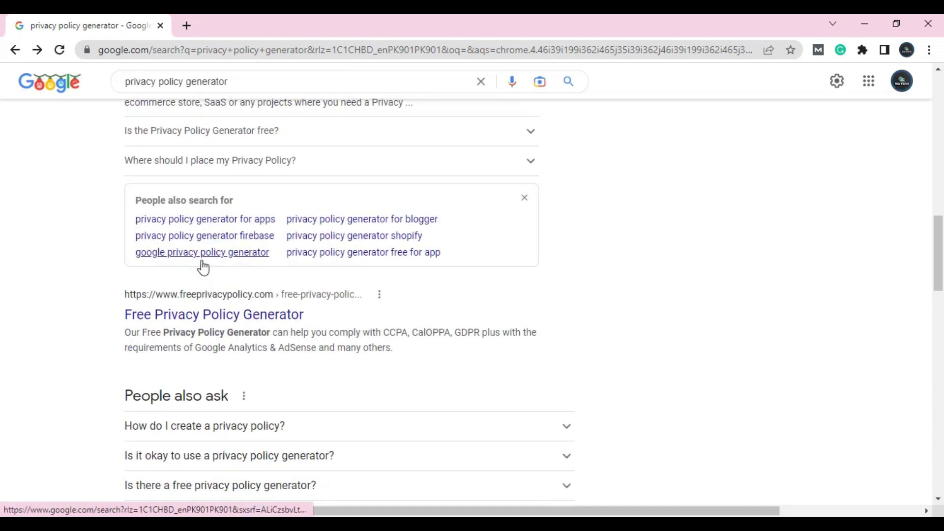
pyautogui.click(212, 320)
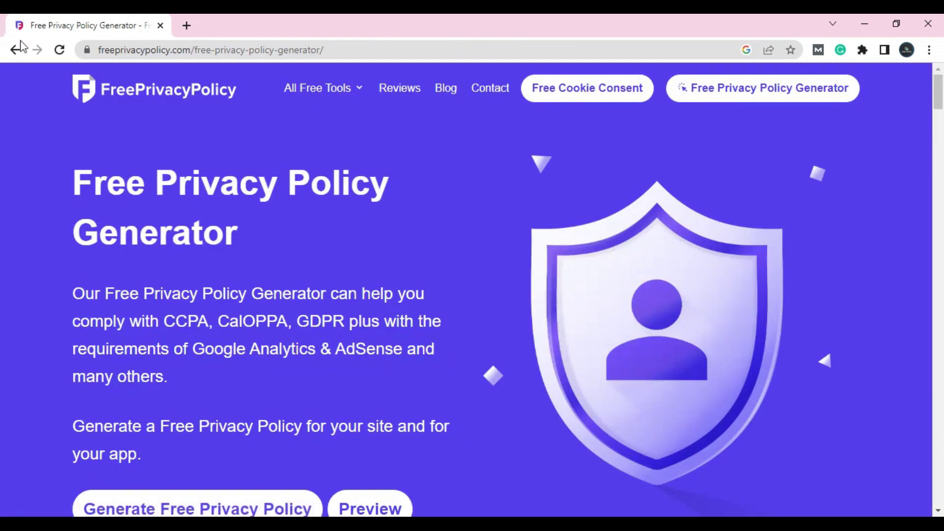
pyautogui.click(14, 49)
pyautogui.scroll(-6, 187, 242)
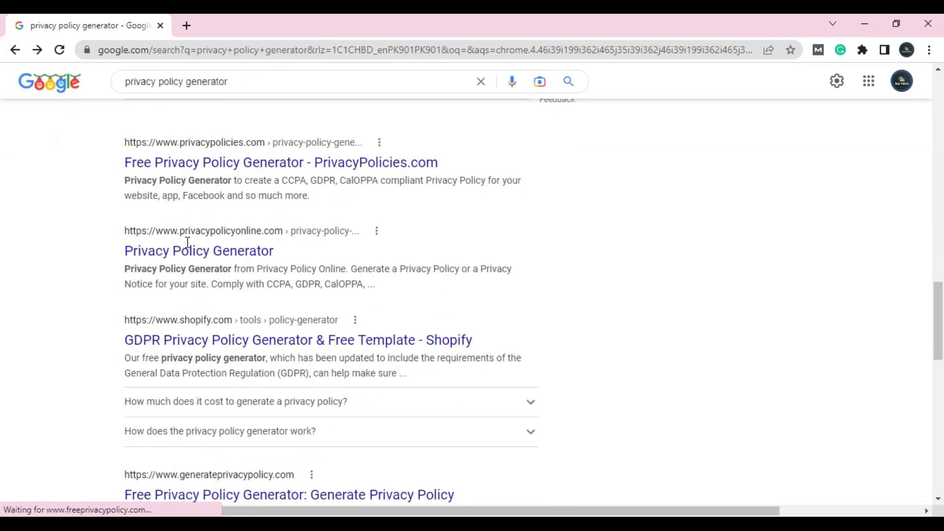
pyautogui.click(190, 252)
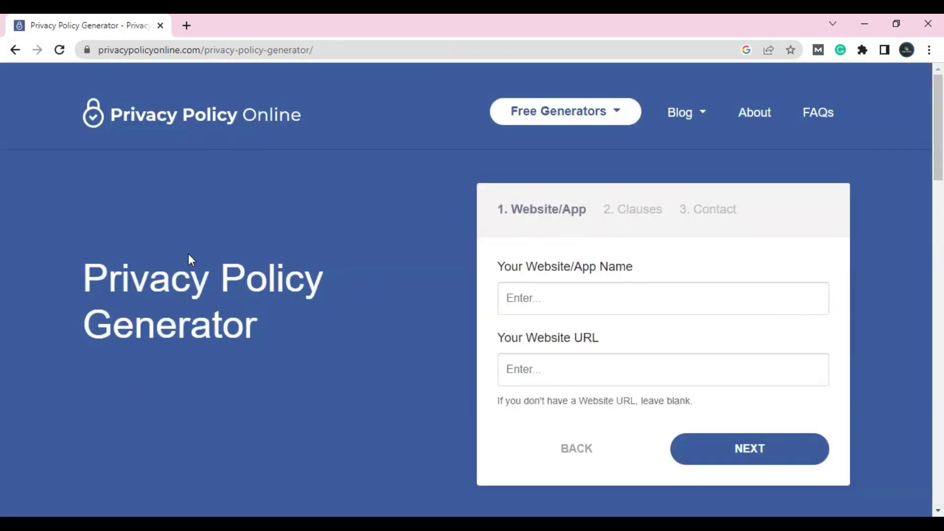
# - Fill in the website name 'website 2' and the local site URL from saved entries
pyautogui.click(601, 311)
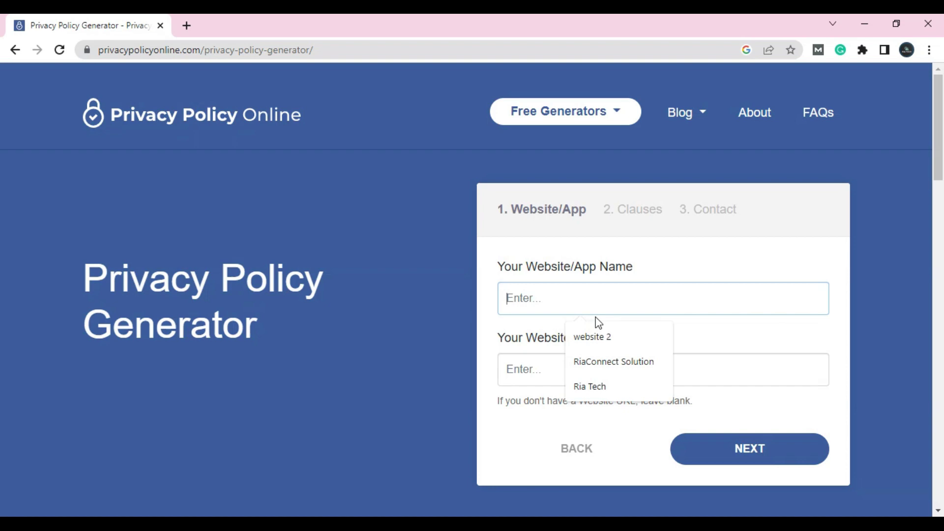
pyautogui.click(607, 337)
pyautogui.click(611, 357)
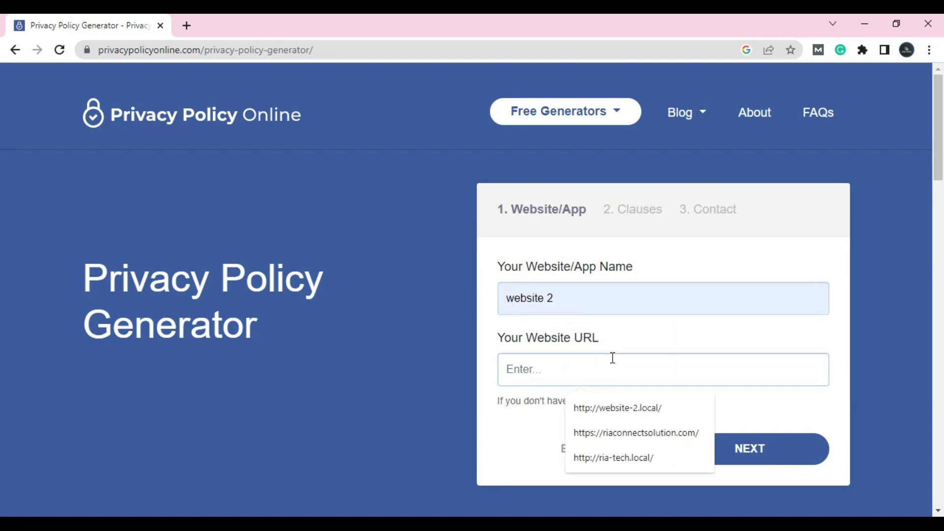
pyautogui.click(642, 412)
pyautogui.click(711, 446)
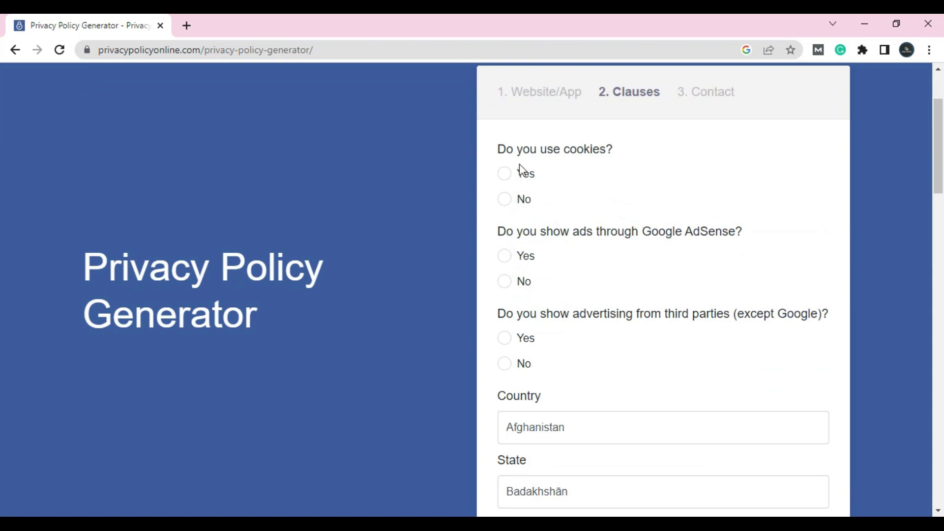
# - Answer no to cookies, Google AdSense ads and third-party advertising
pyautogui.click(503, 200)
pyautogui.click(510, 287)
pyautogui.scroll(-3, 576, 321)
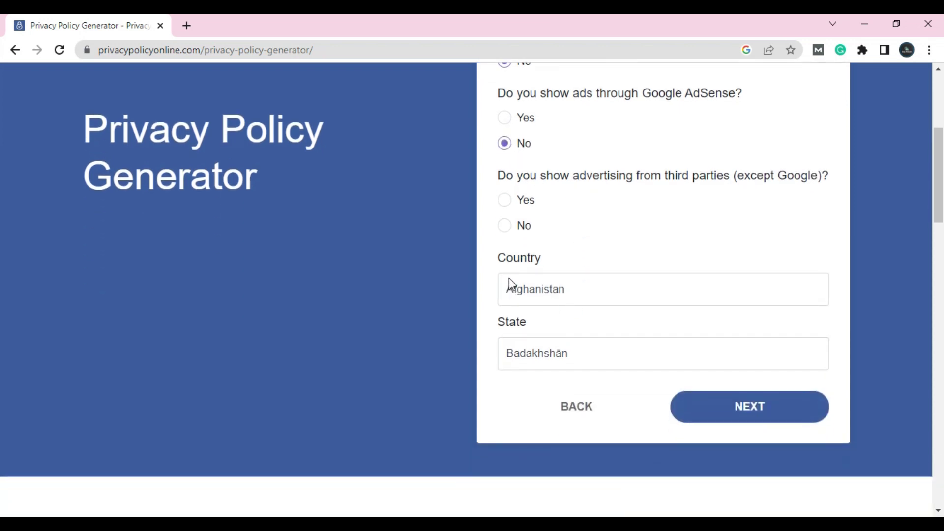
pyautogui.click(505, 228)
# - Set the country to United States and the state to New Jersey
pyautogui.click(589, 299)
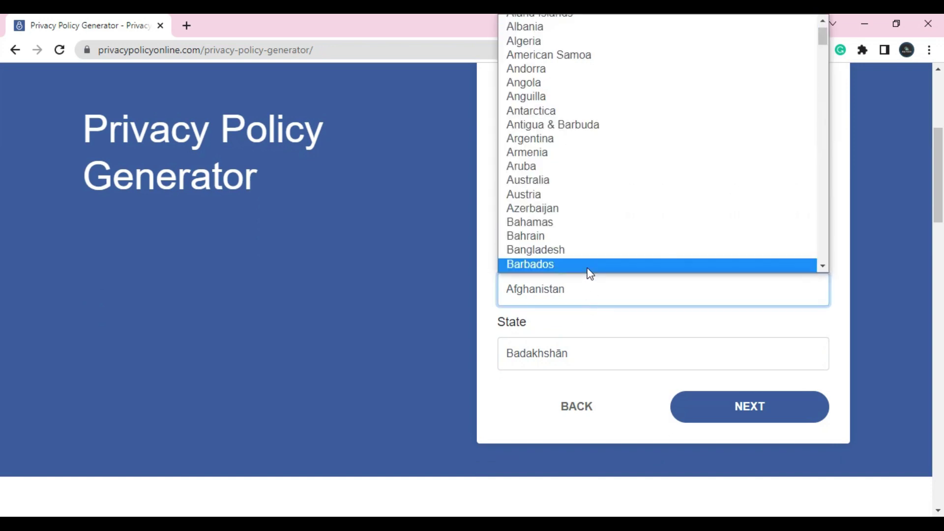
pyautogui.press('u')
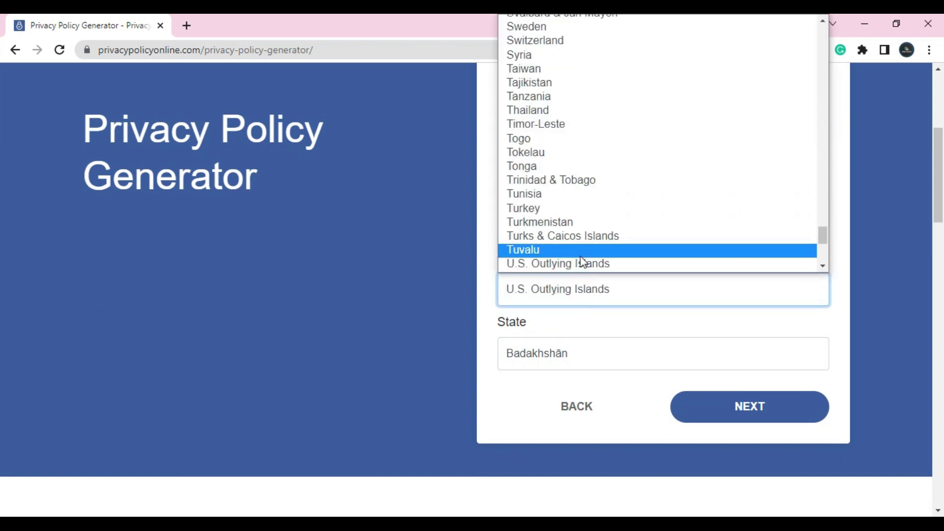
pyautogui.scroll(-3, 592, 243)
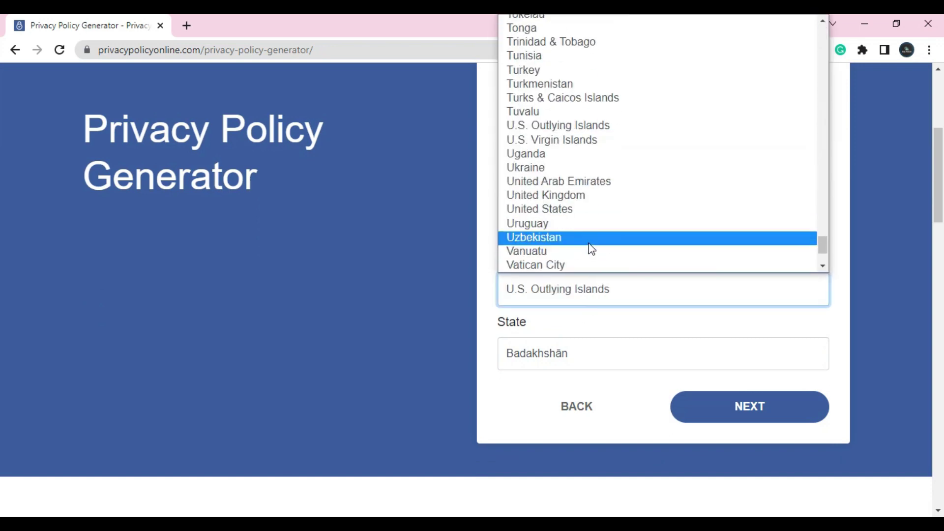
pyautogui.click(582, 217)
pyautogui.click(574, 346)
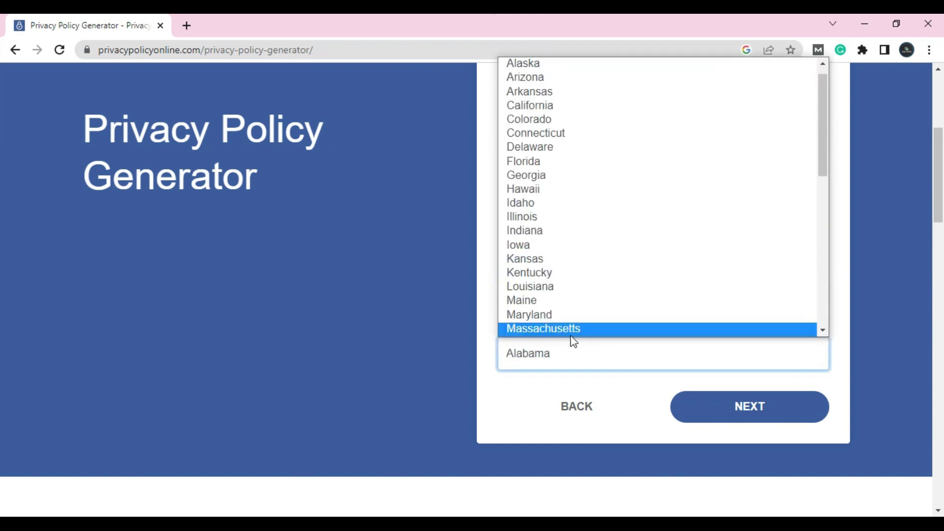
pyautogui.press('n')
pyautogui.scroll(-3, 590, 253)
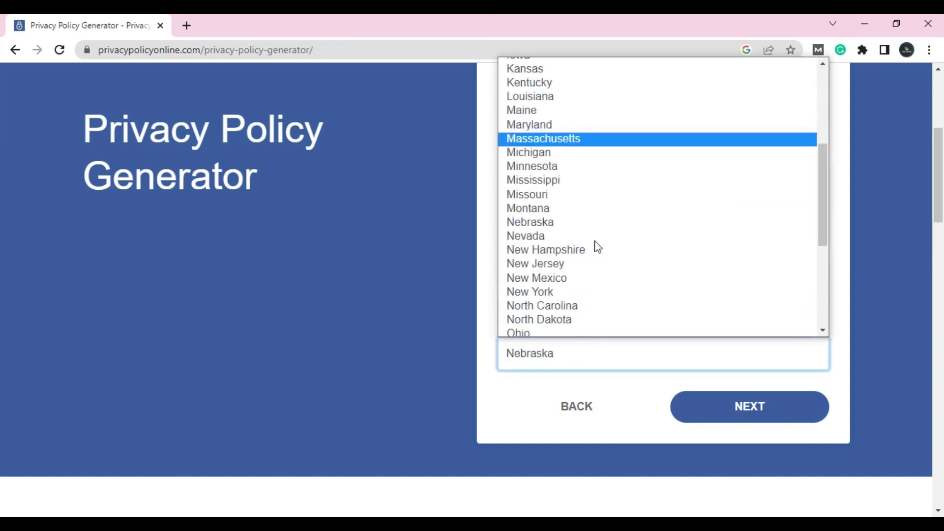
pyautogui.click(588, 232)
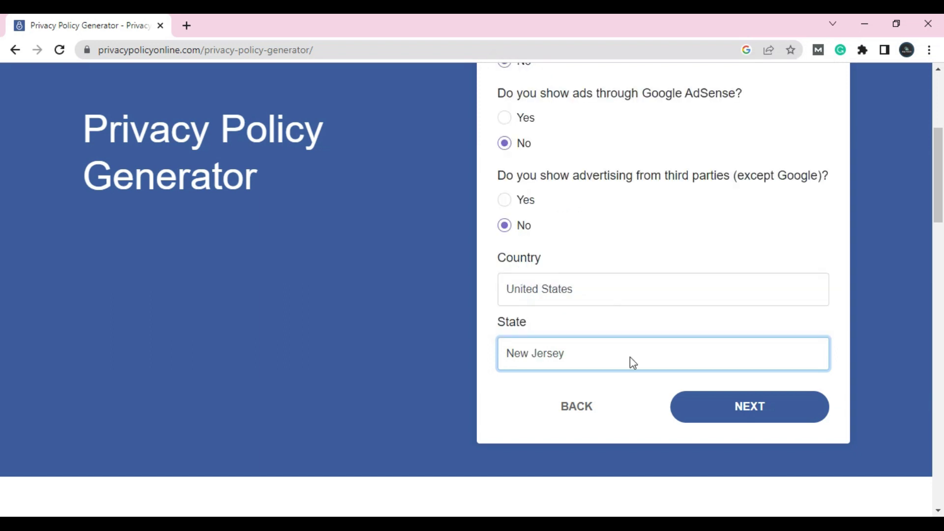
pyautogui.click(710, 406)
# - Fill the contact email from saved addresses and generate the privacy policy
pyautogui.click(585, 189)
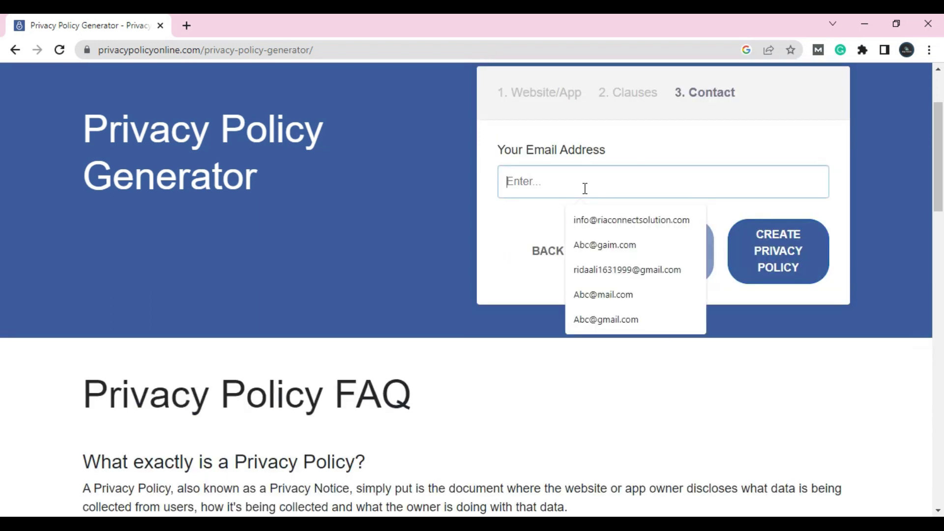
pyautogui.click(596, 228)
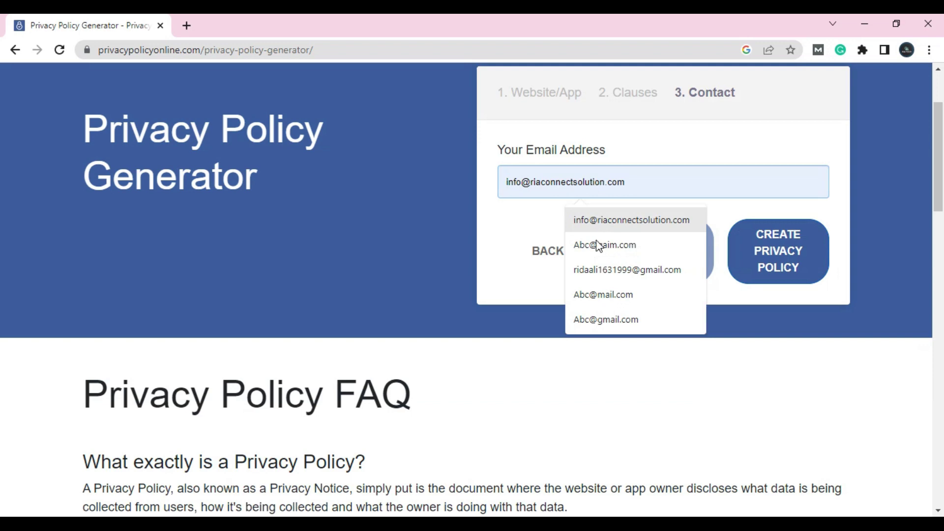
pyautogui.click(608, 298)
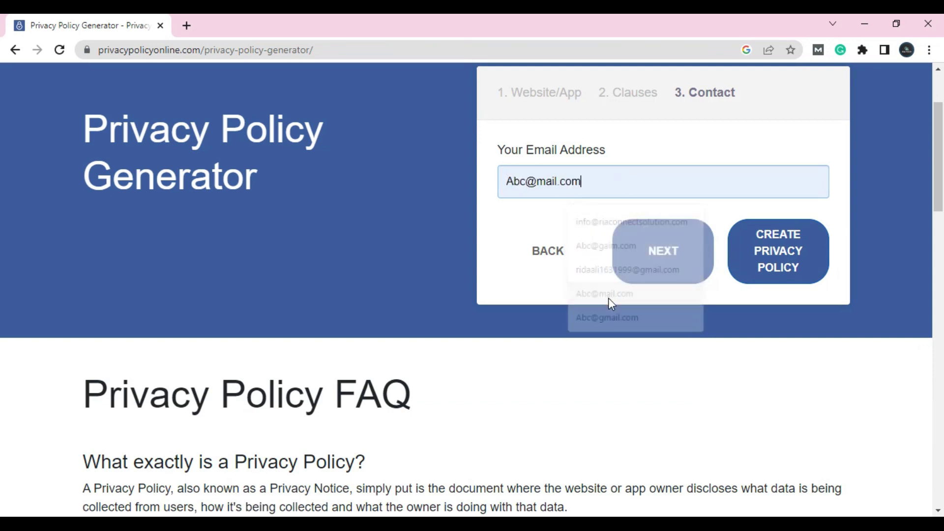
pyautogui.click(810, 264)
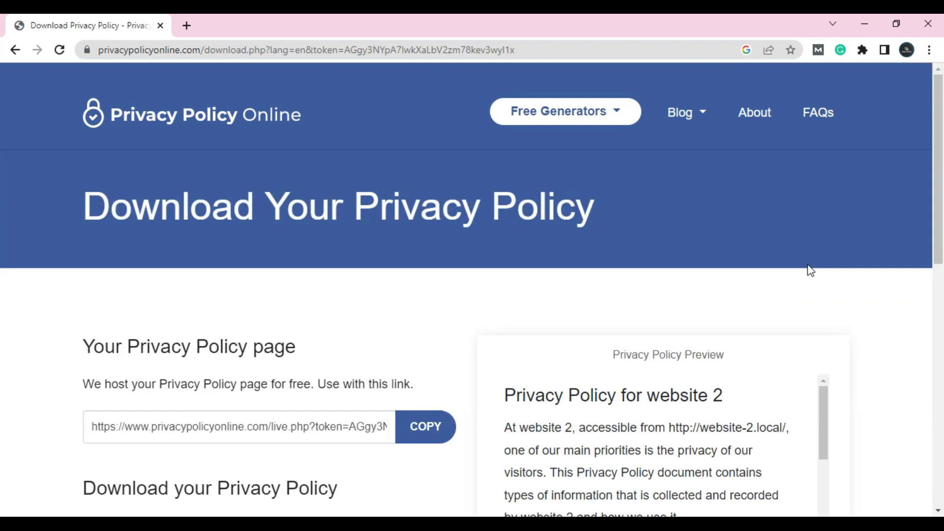
# - Scroll through the Privacy Policy Preview and try a first selection of its text
pyautogui.scroll(-6, 679, 285)
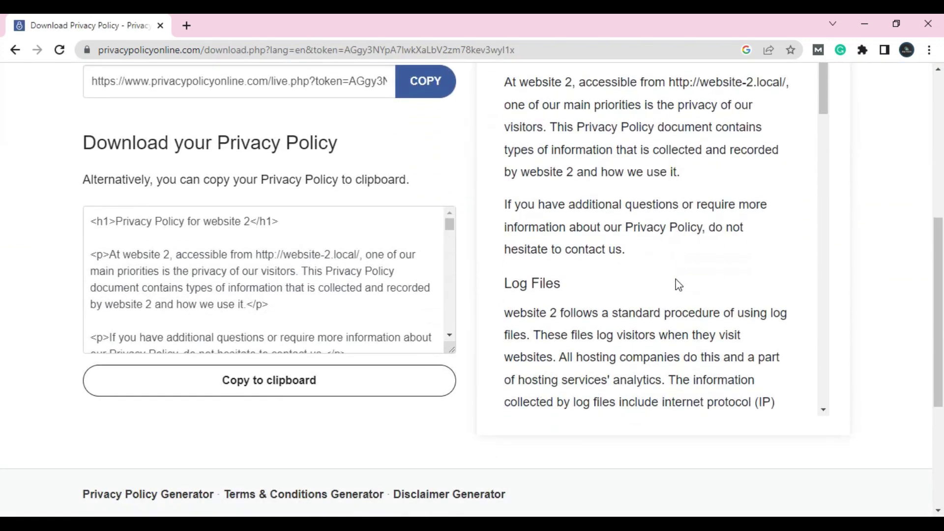
pyautogui.scroll(-15, 678, 285)
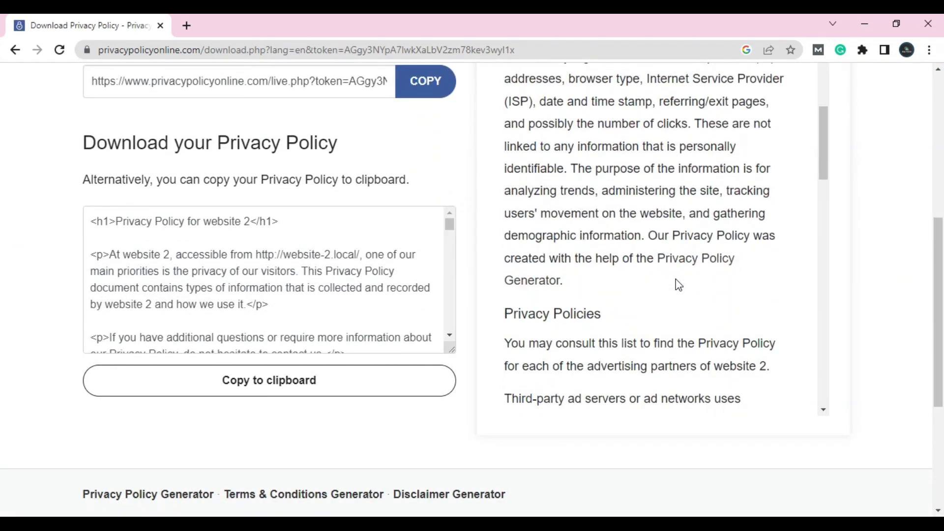
pyautogui.scroll(-15, 679, 285)
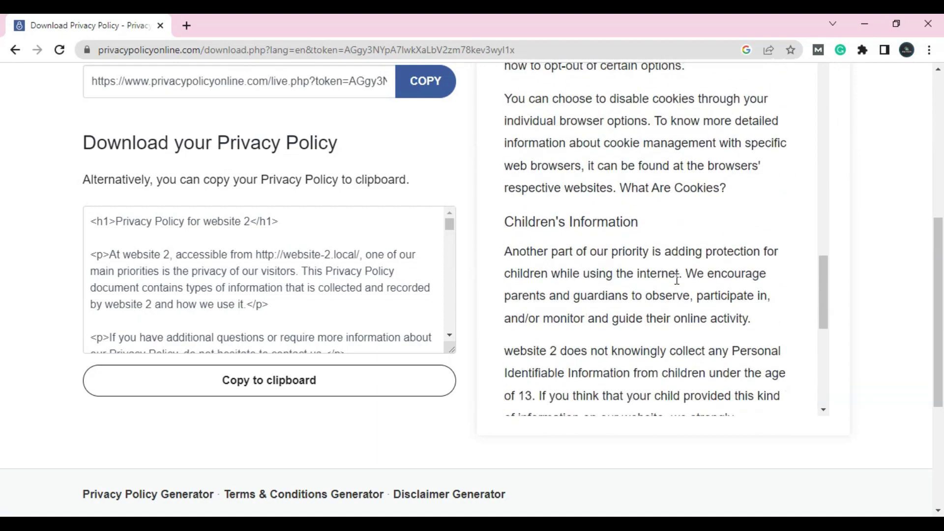
pyautogui.scroll(-3, 683, 309)
pyautogui.scroll(7, 682, 309)
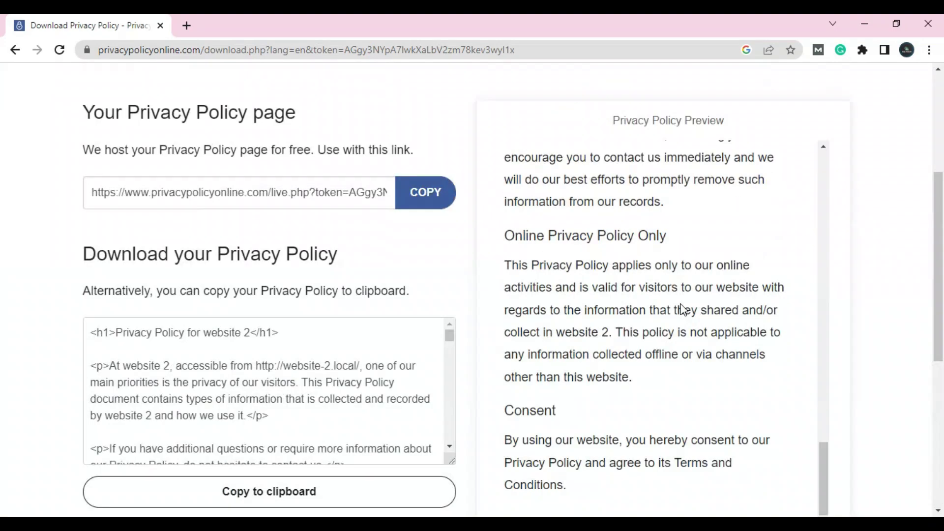
pyautogui.scroll(6, 682, 303)
pyautogui.scroll(10, 679, 300)
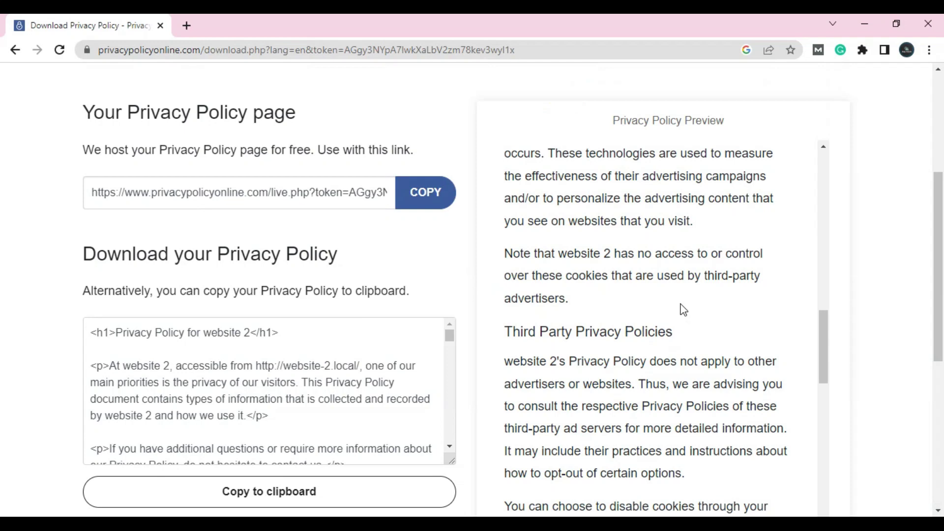
pyautogui.scroll(8, 676, 293)
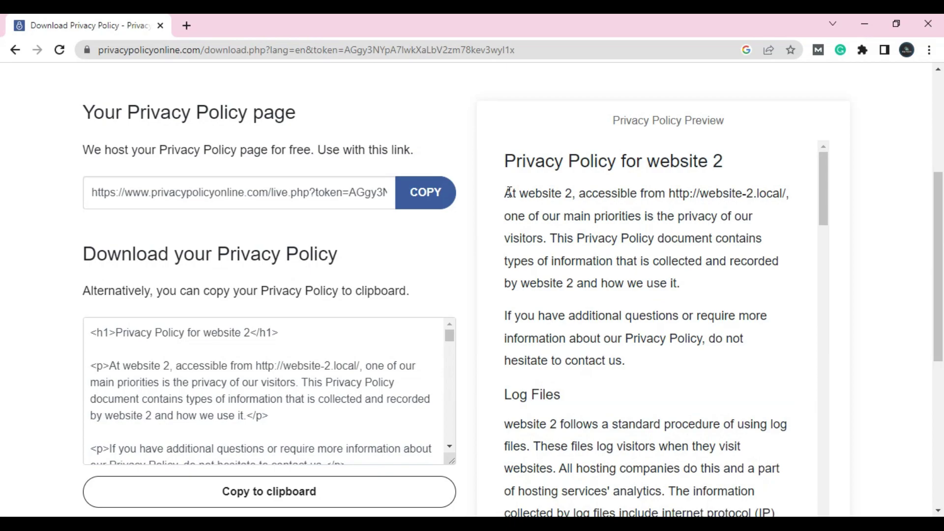
pyautogui.moveTo(509, 192); pyautogui.dragTo(807, 474)
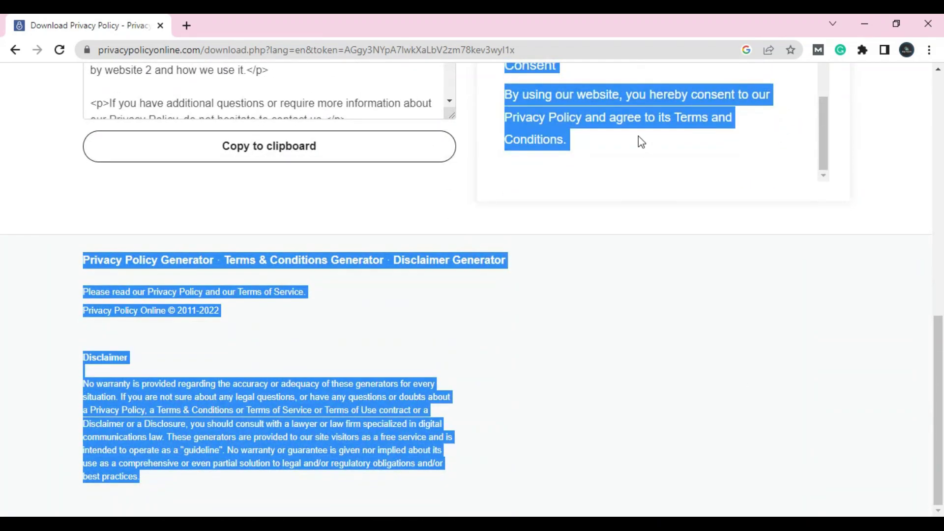
pyautogui.scroll(6, 583, 150)
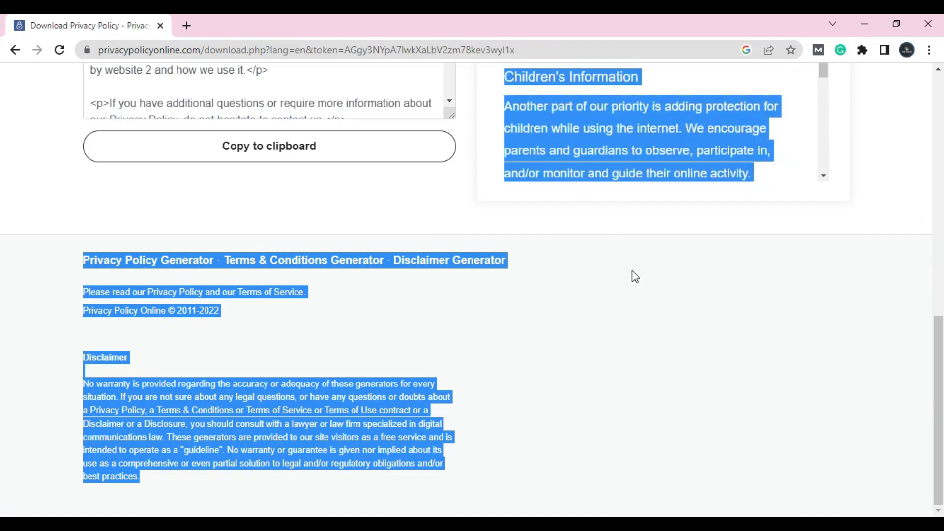
pyautogui.scroll(4, 633, 273)
pyautogui.scroll(4, 632, 274)
pyautogui.click(575, 236)
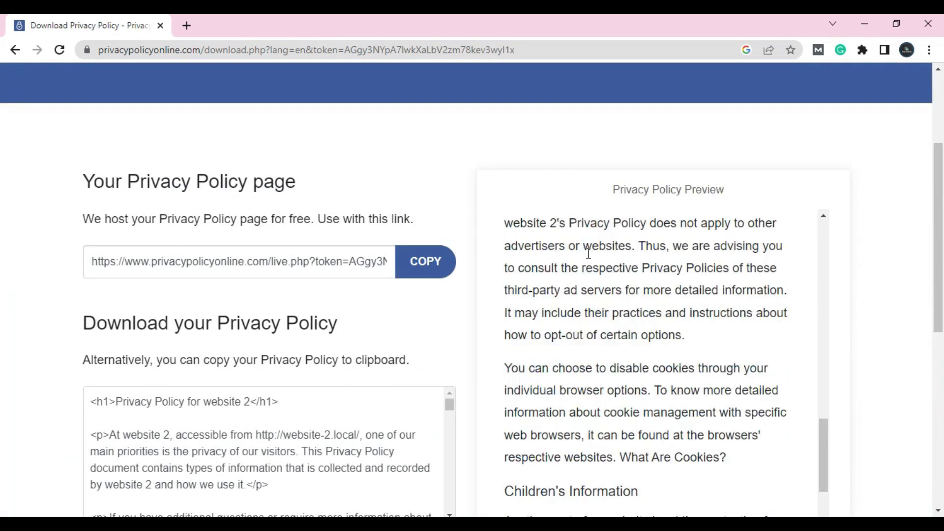
# - Select the generated policy text in the preview from its beginning for copying
pyautogui.scroll(10, 597, 257)
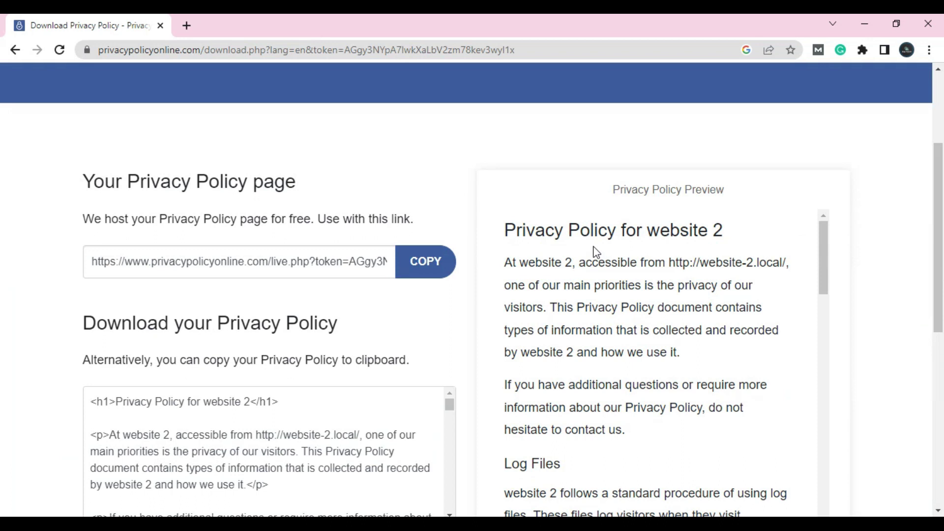
pyautogui.scroll(-2, 551, 257)
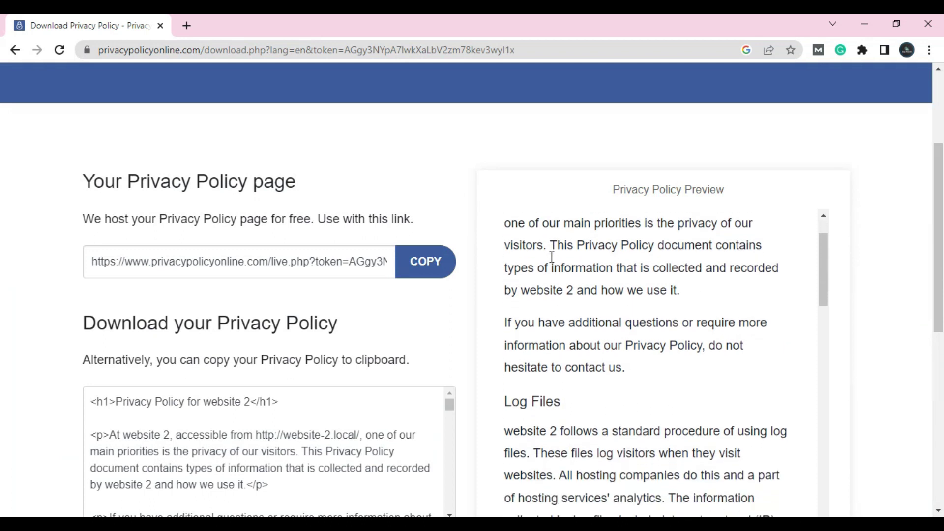
pyautogui.scroll(2, 551, 256)
pyautogui.scroll(-2, 442, 232)
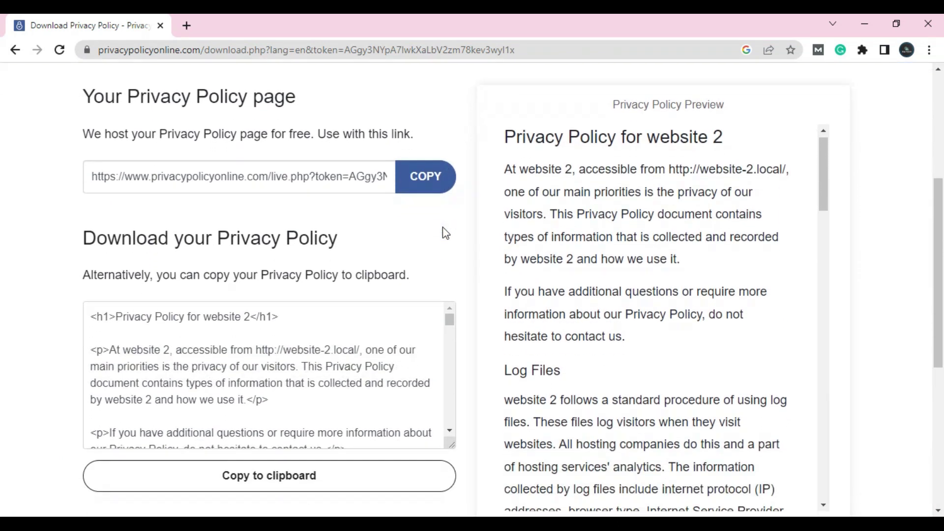
pyautogui.scroll(-1, 442, 228)
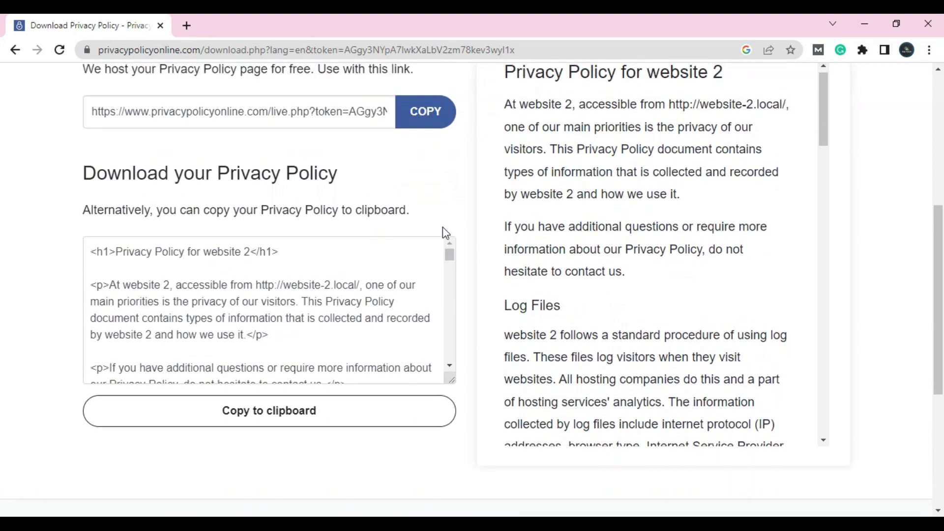
pyautogui.scroll(1, 447, 221)
pyautogui.moveTo(504, 131); pyautogui.dragTo(804, 472)
pyautogui.hotkey('ctrl', 'c')
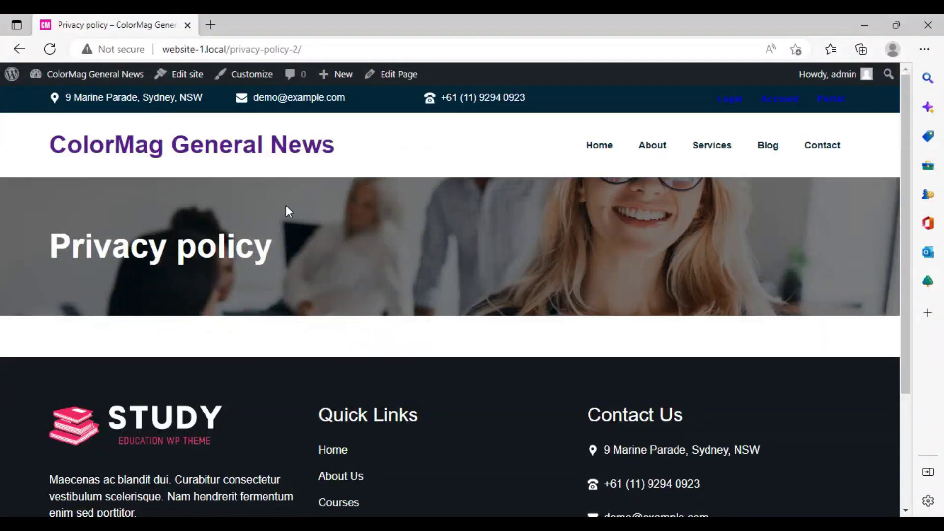
# - Open the page in Elementor and add a one-column section below the banner
pyautogui.click(405, 84)
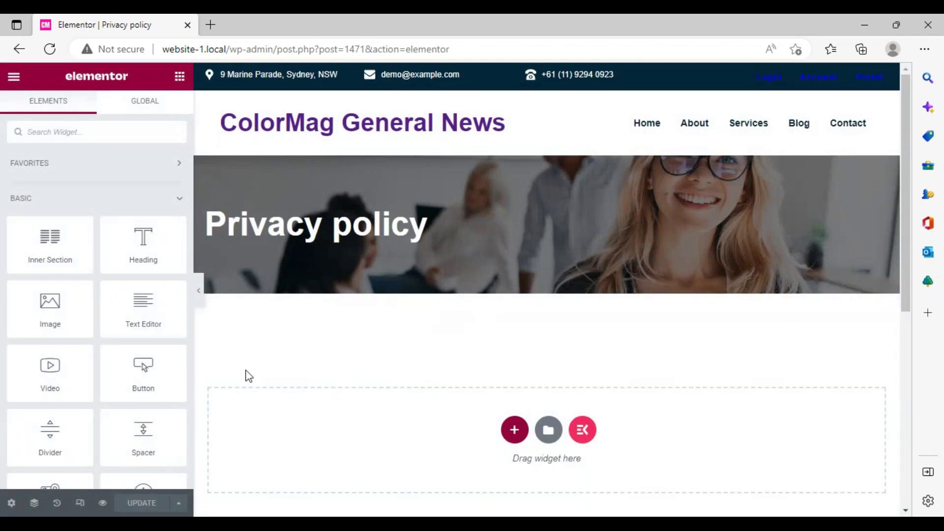
pyautogui.click(514, 430)
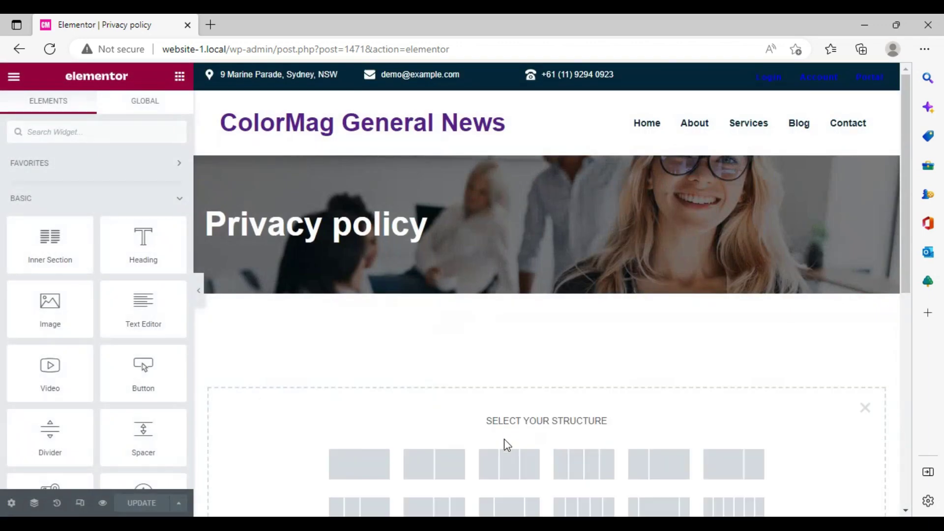
pyautogui.click(360, 472)
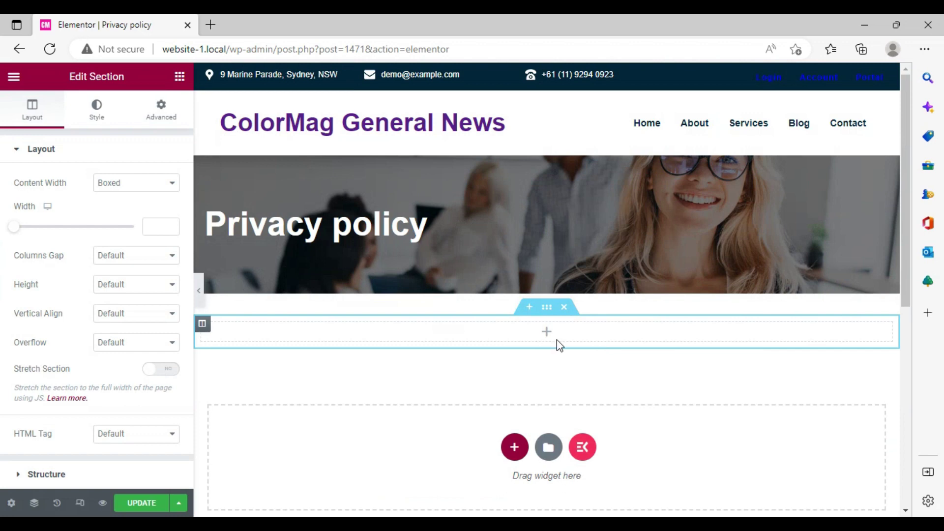
pyautogui.click(583, 331)
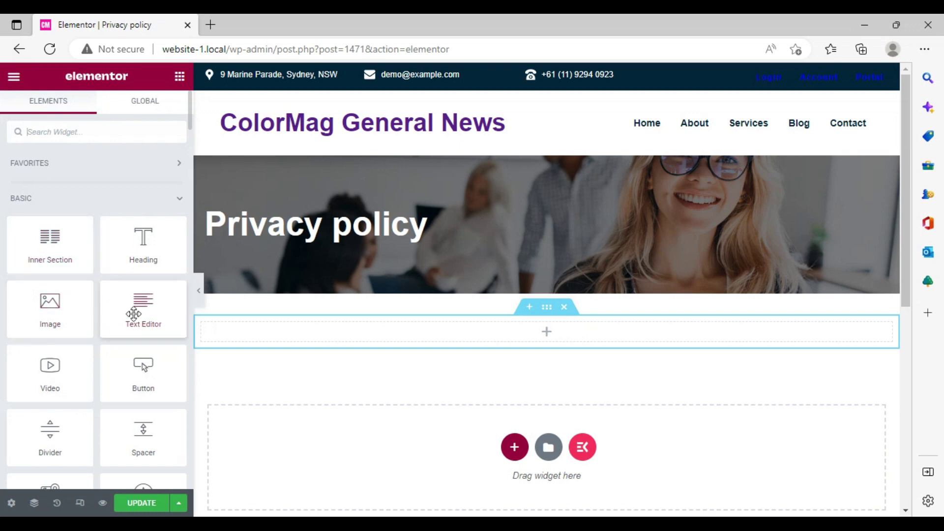
# - Drop a Text Editor widget into the section and paste the policy over its Lorem ipsum text
pyautogui.moveTo(133, 314); pyautogui.dragTo(553, 333)
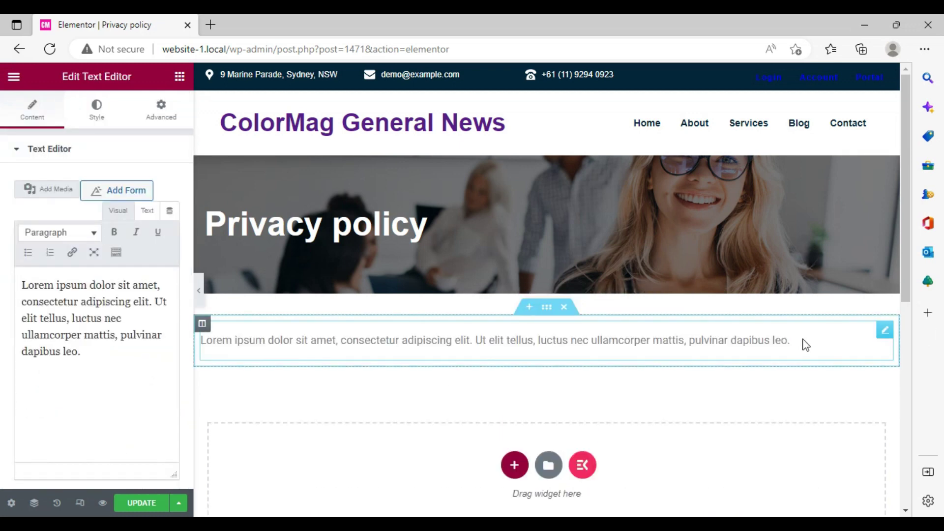
pyautogui.moveTo(805, 345); pyautogui.dragTo(209, 339)
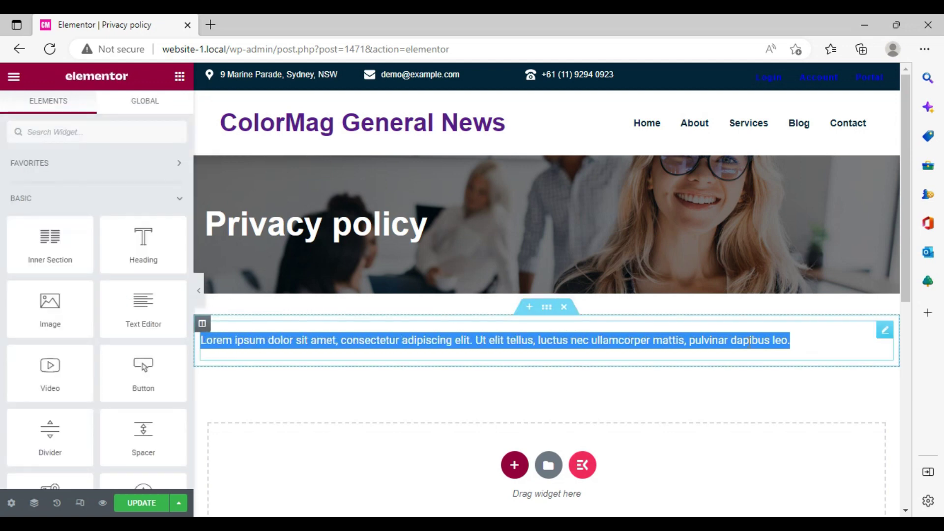
pyautogui.click(838, 340)
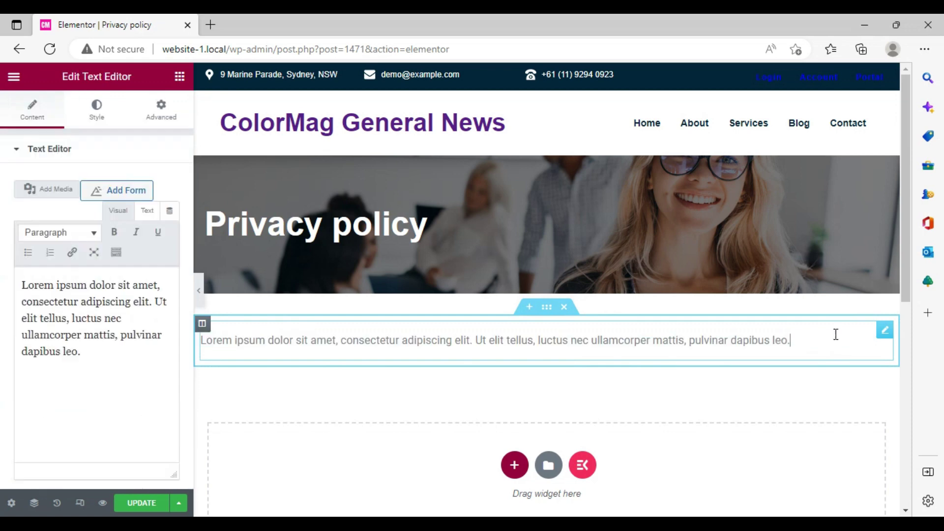
pyautogui.click(90, 356)
pyautogui.moveTo(89, 356); pyautogui.dragTo(30, 283)
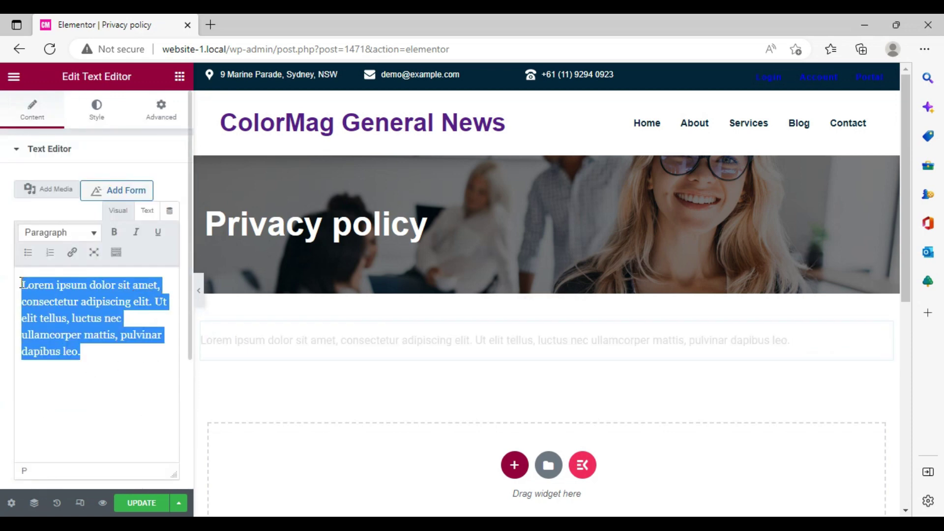
pyautogui.hotkey('ctrl', 'v')
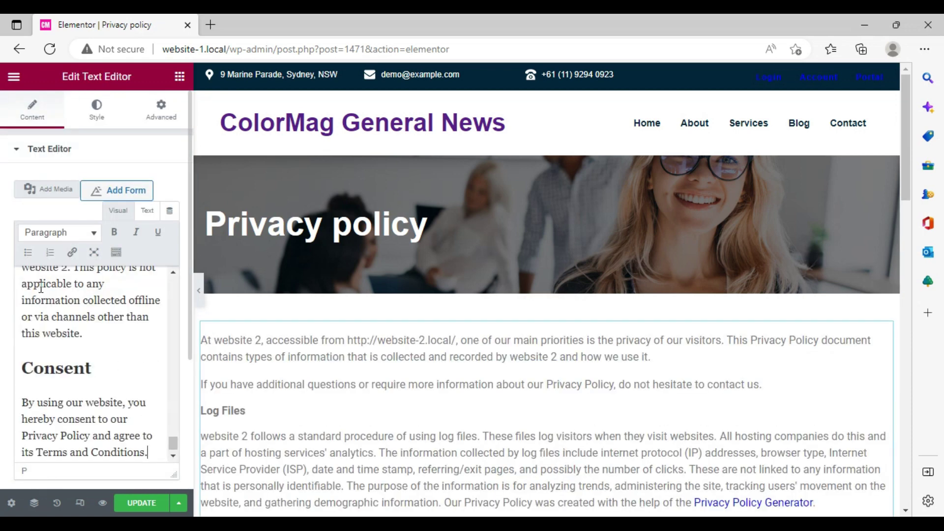
pyautogui.scroll(-7, 386, 423)
pyautogui.scroll(-8, 386, 423)
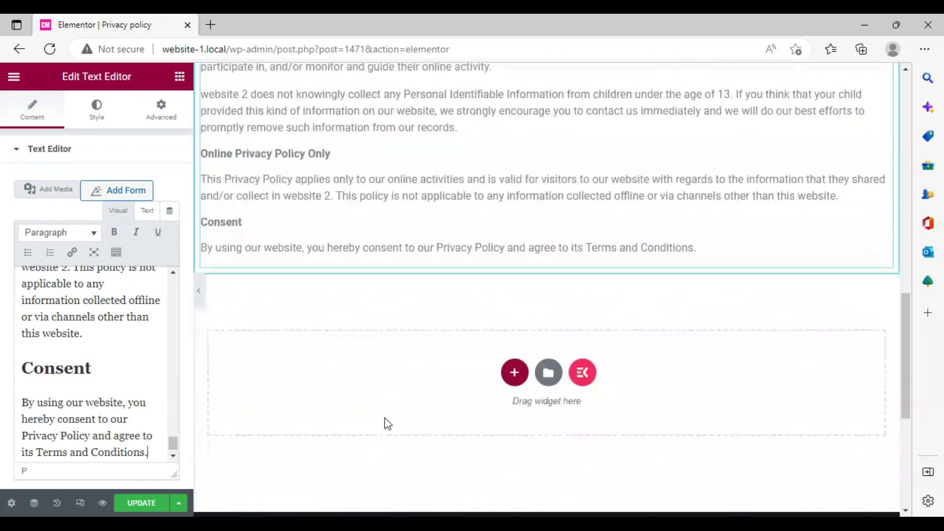
# - Make the Log Files heading bold
pyautogui.scroll(15, 386, 423)
pyautogui.scroll(2, 386, 423)
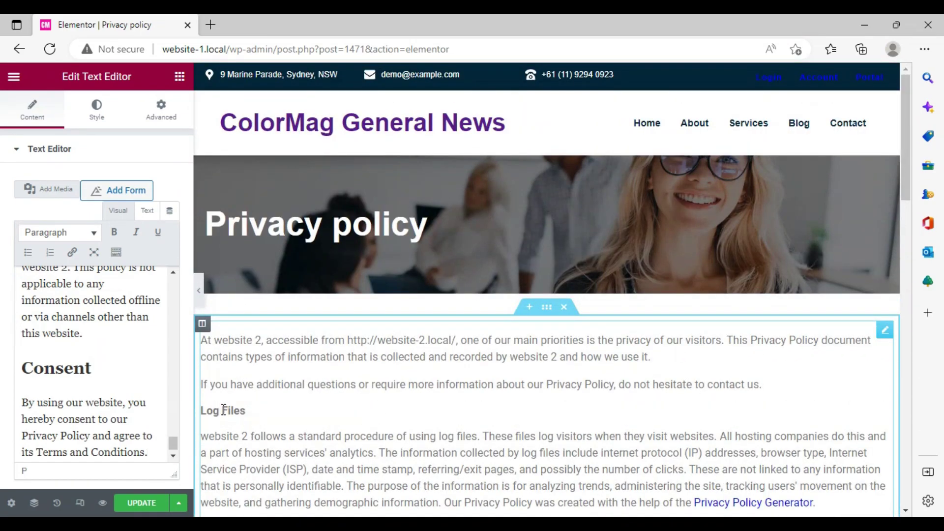
pyautogui.scroll(8, 133, 356)
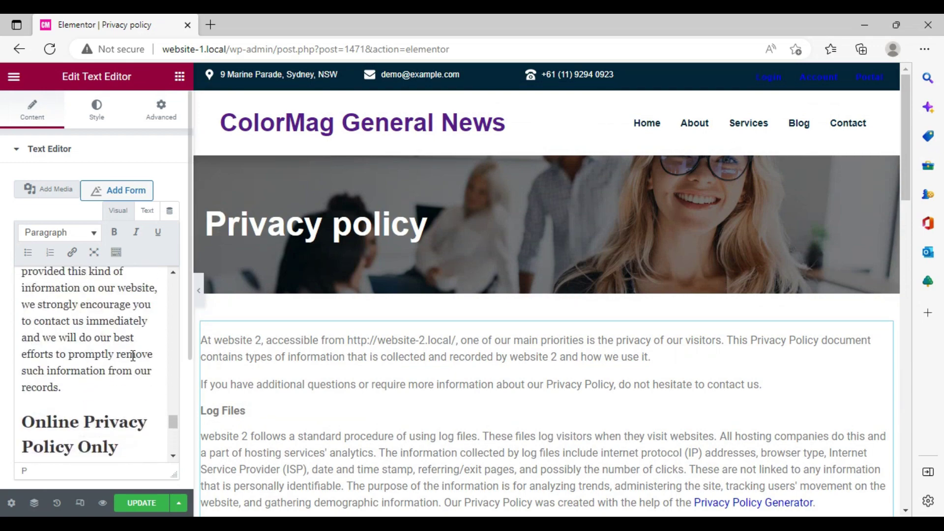
pyautogui.scroll(10, 134, 357)
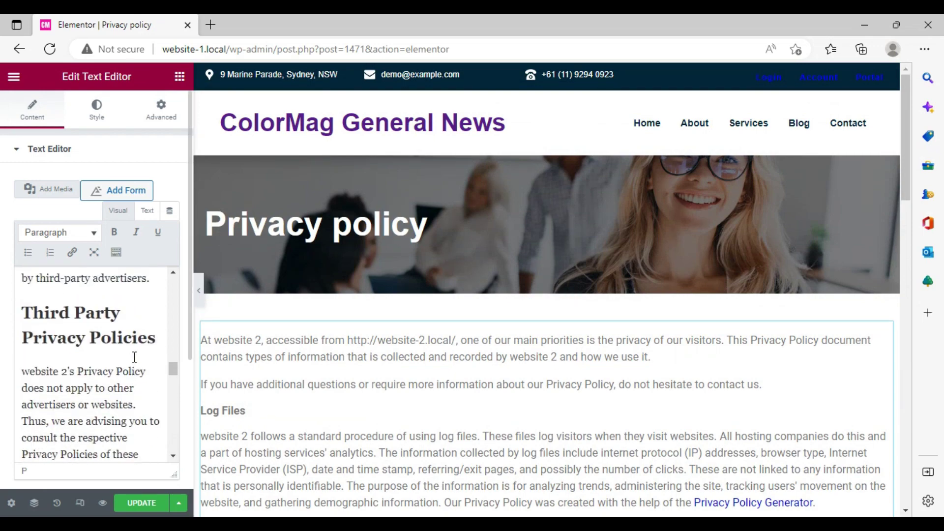
pyautogui.scroll(12, 134, 357)
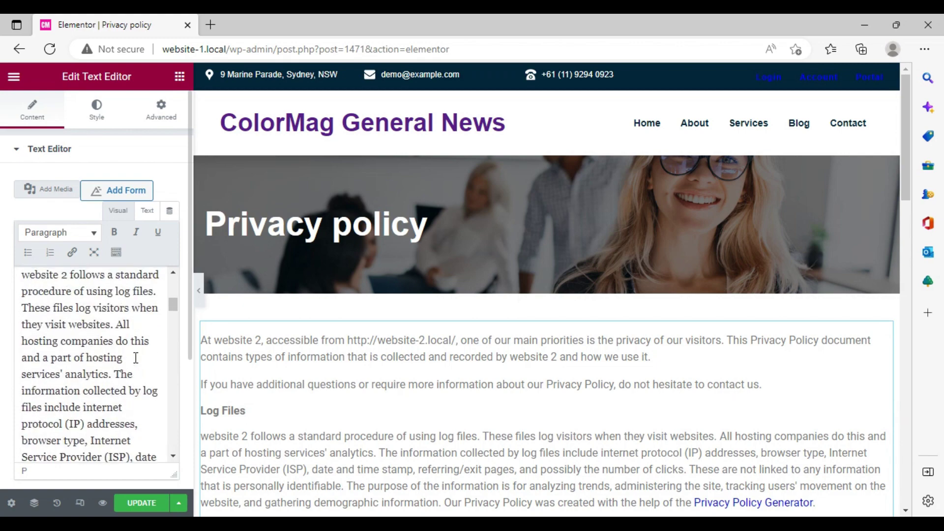
pyautogui.scroll(3, 135, 358)
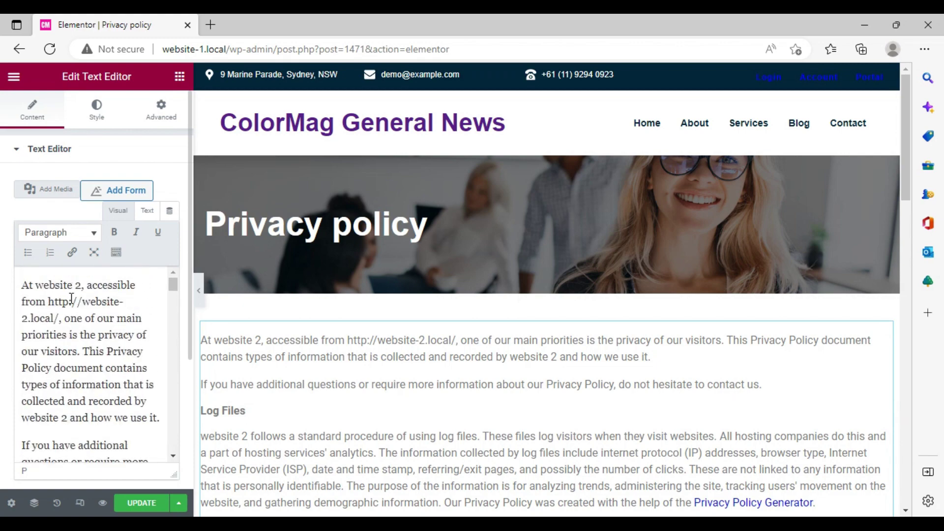
pyautogui.scroll(-5, 71, 298)
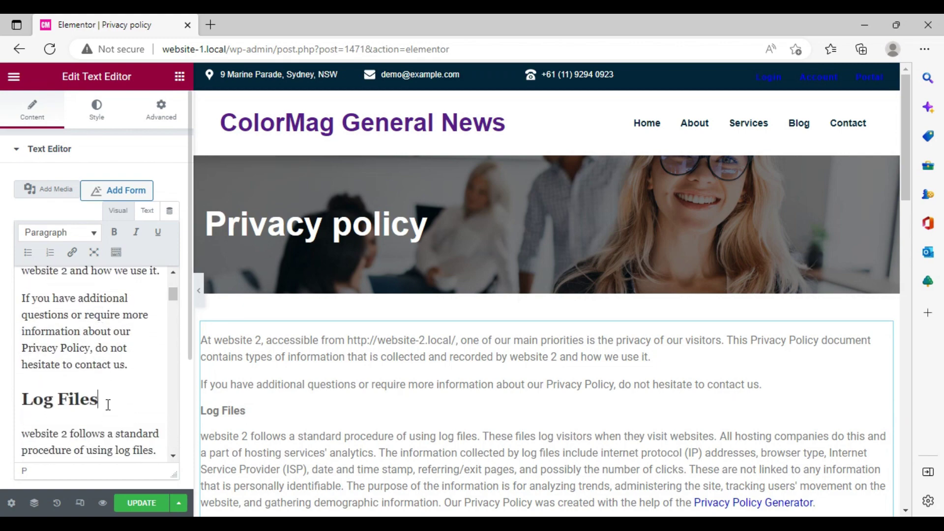
pyautogui.moveTo(109, 405); pyautogui.dragTo(21, 401)
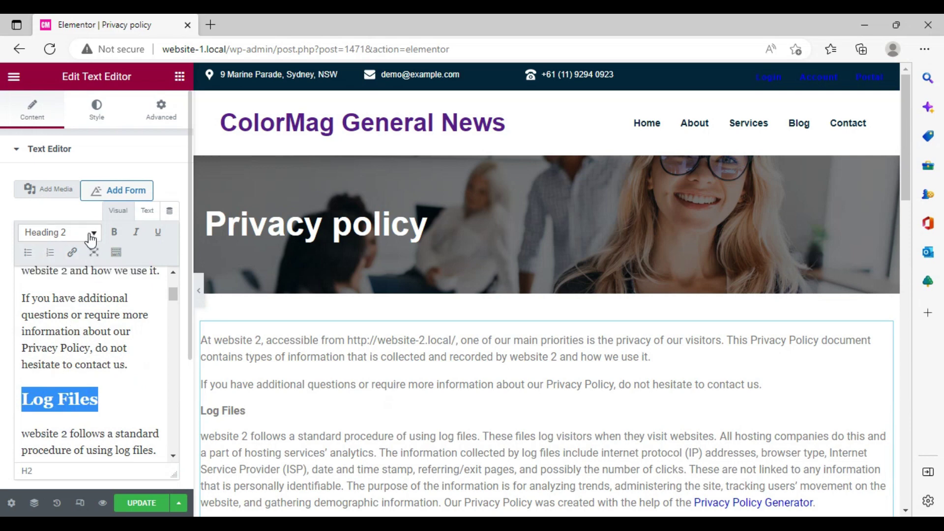
pyautogui.click(109, 239)
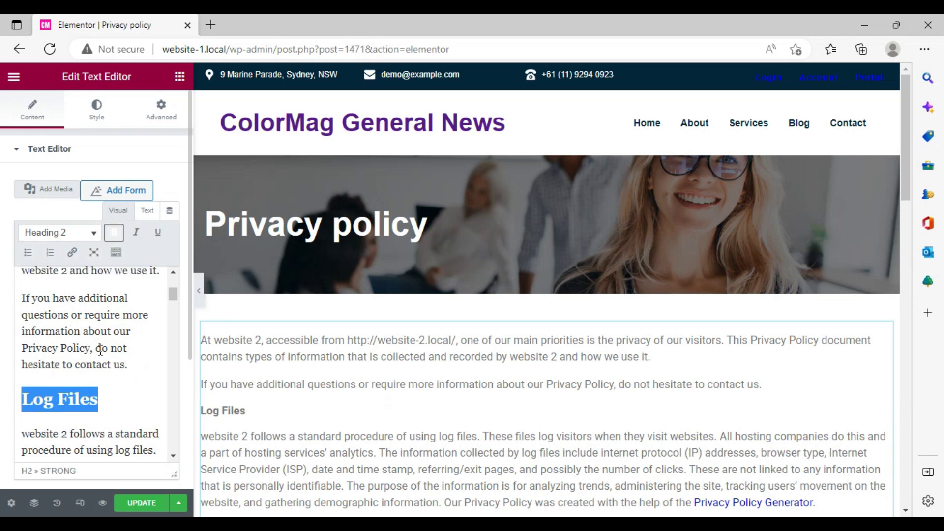
# - Delete the generator credit sentence and the Privacy Policies heading
pyautogui.scroll(-5, 115, 396)
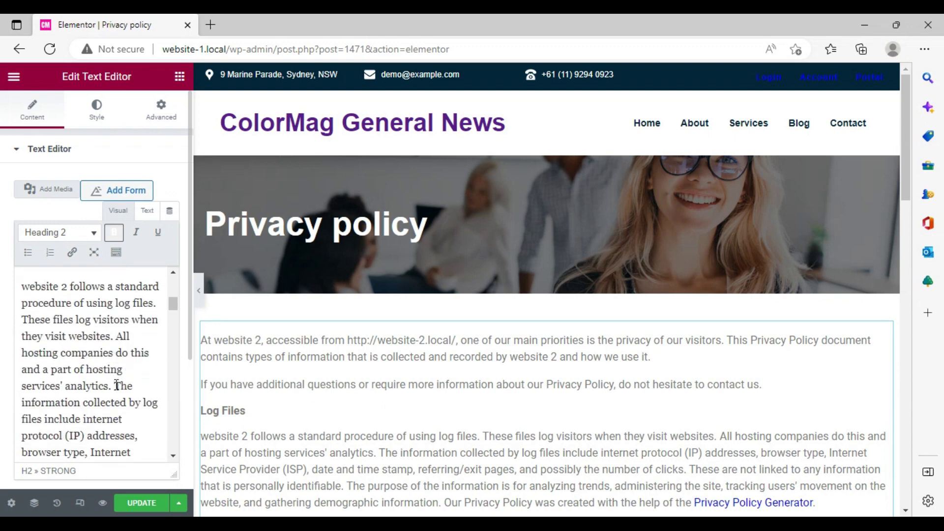
pyautogui.scroll(-5, 116, 384)
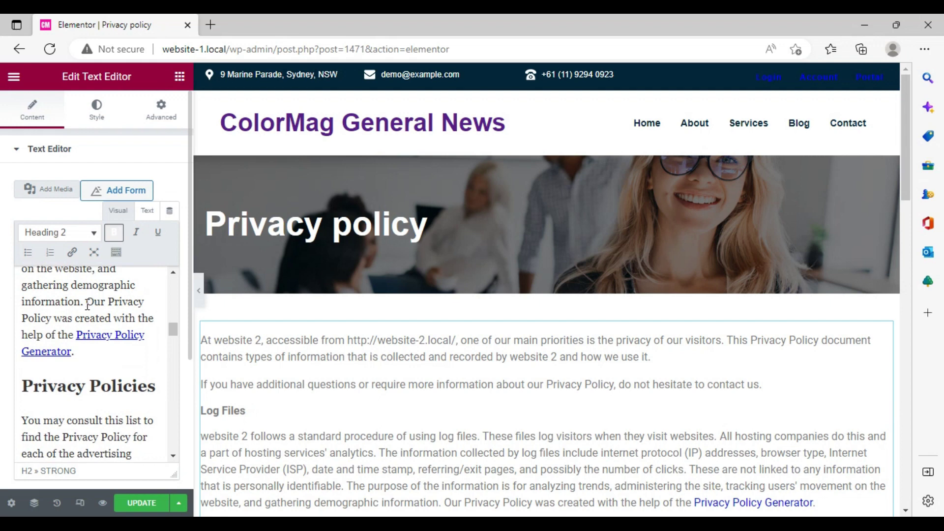
pyautogui.moveTo(87, 301); pyautogui.dragTo(112, 364)
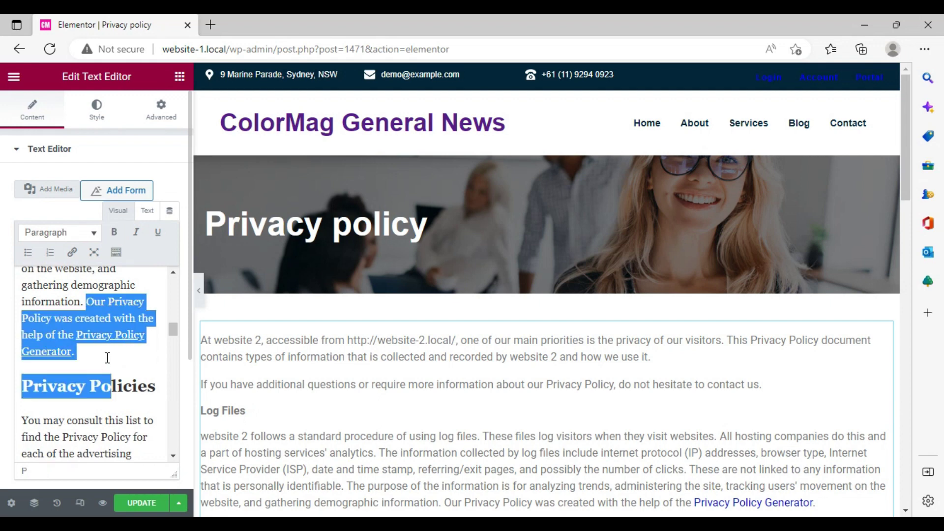
pyautogui.press('BackSpace')
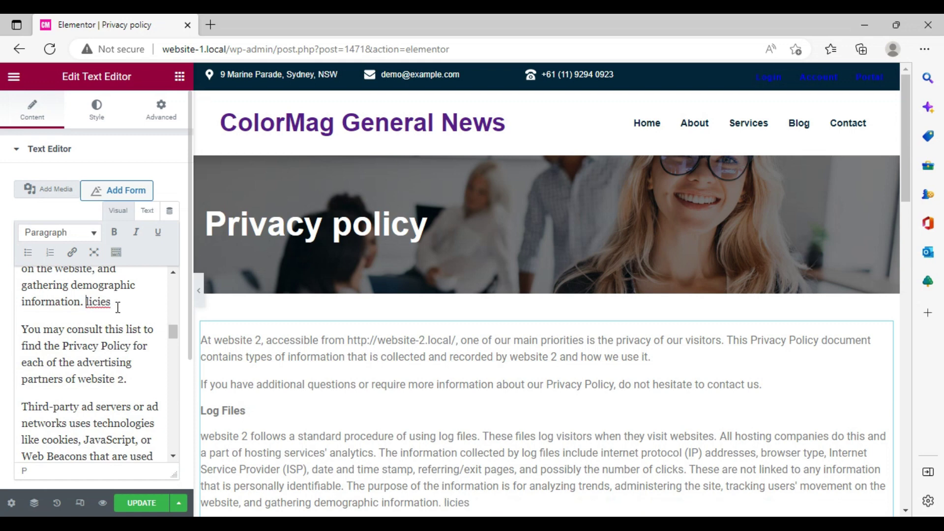
pyautogui.moveTo(117, 306); pyautogui.dragTo(88, 302)
pyautogui.press('BackSpace')
# - Bold the Third Party Privacy Policies and Children's Information headings
pyautogui.scroll(-3, 115, 339)
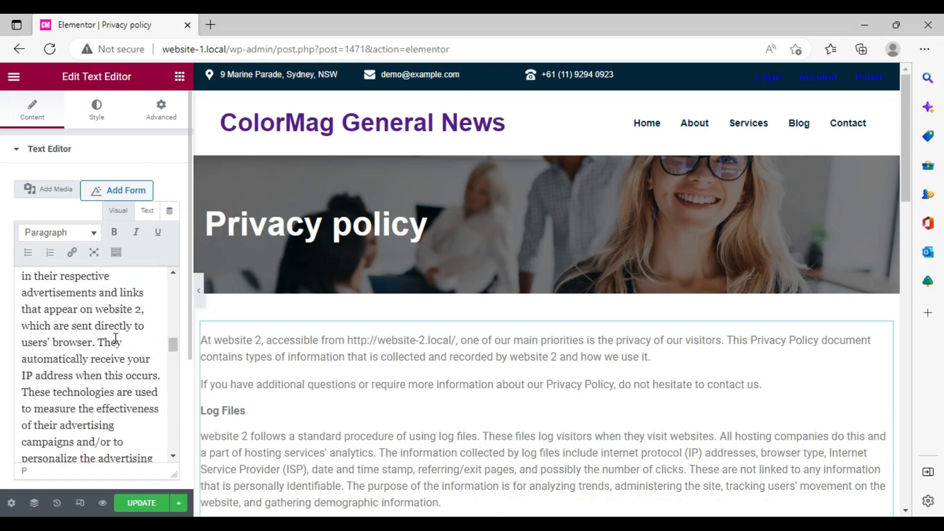
pyautogui.scroll(-4, 116, 339)
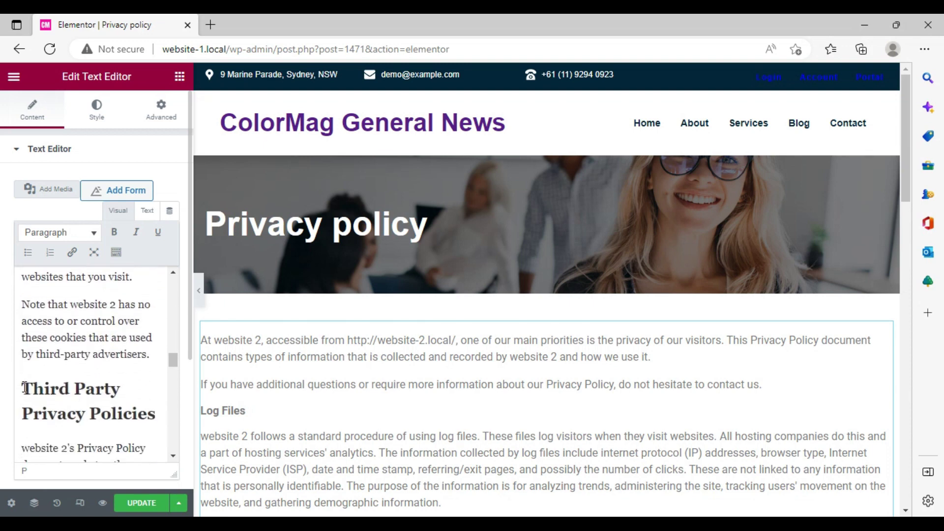
pyautogui.moveTo(20, 388); pyautogui.dragTo(160, 419)
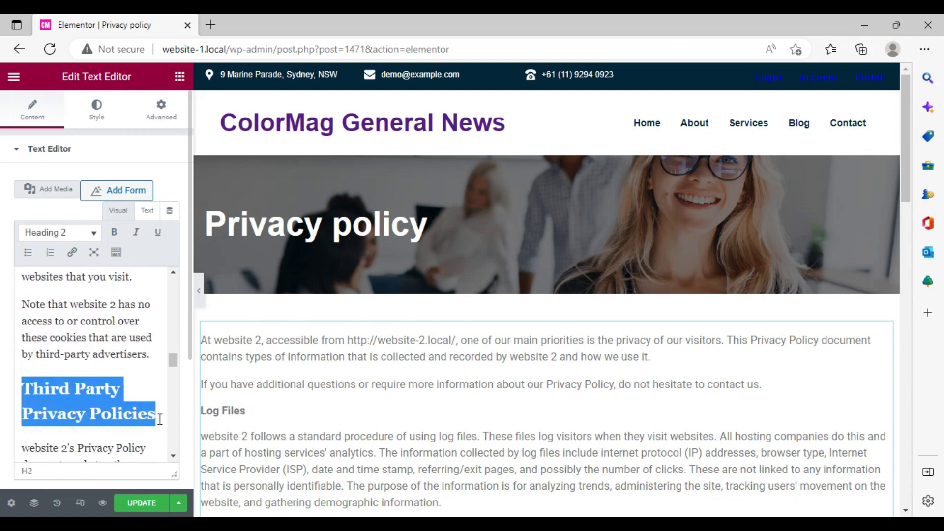
pyautogui.click(114, 232)
pyautogui.scroll(-10, 126, 387)
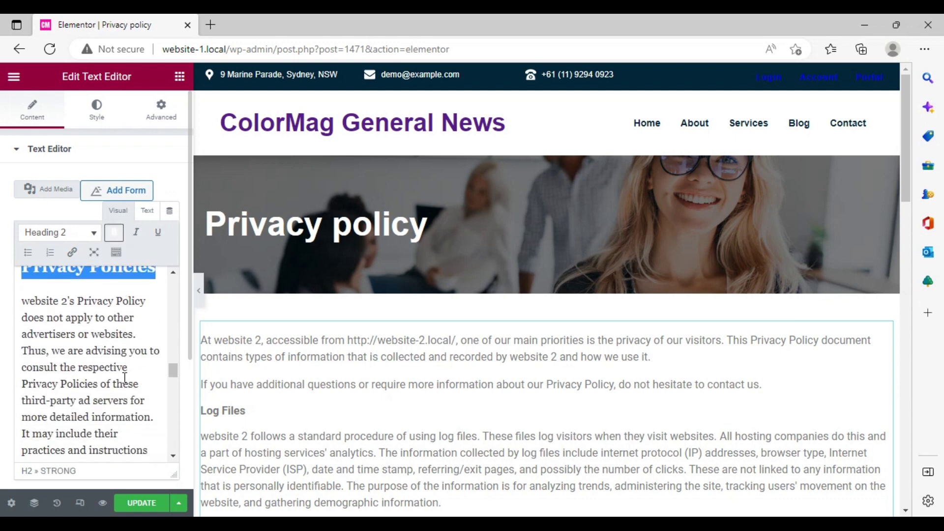
pyautogui.scroll(-3, 125, 374)
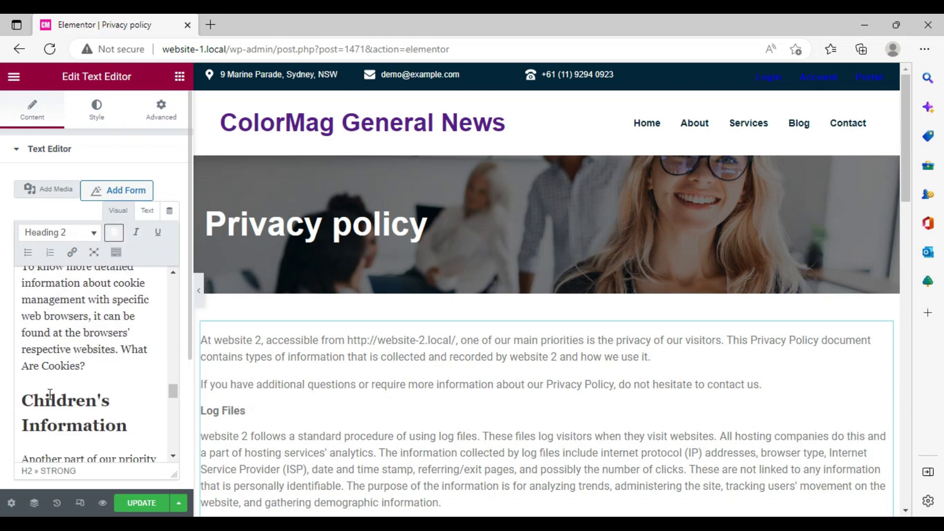
pyautogui.moveTo(23, 401); pyautogui.dragTo(128, 426)
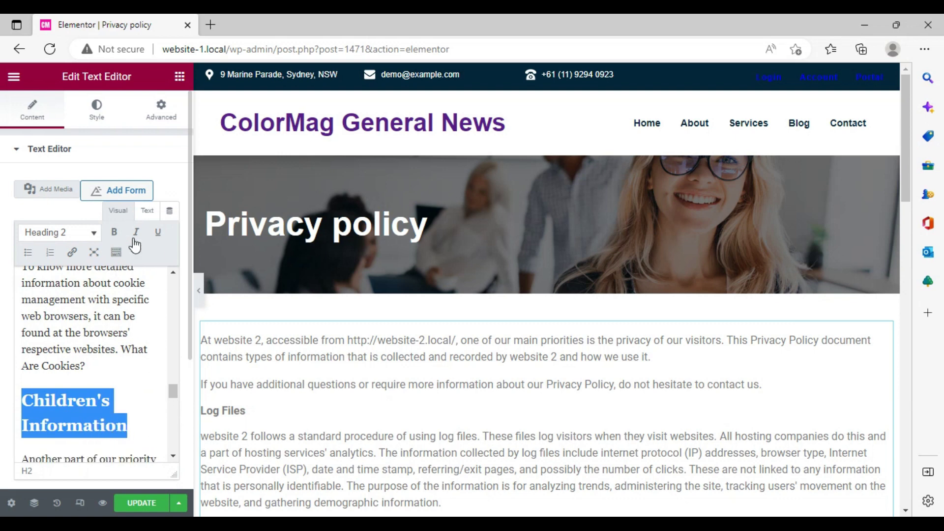
pyautogui.click(115, 237)
# - Bold the Online Privacy Policy Only and Consent headings
pyautogui.scroll(-7, 107, 380)
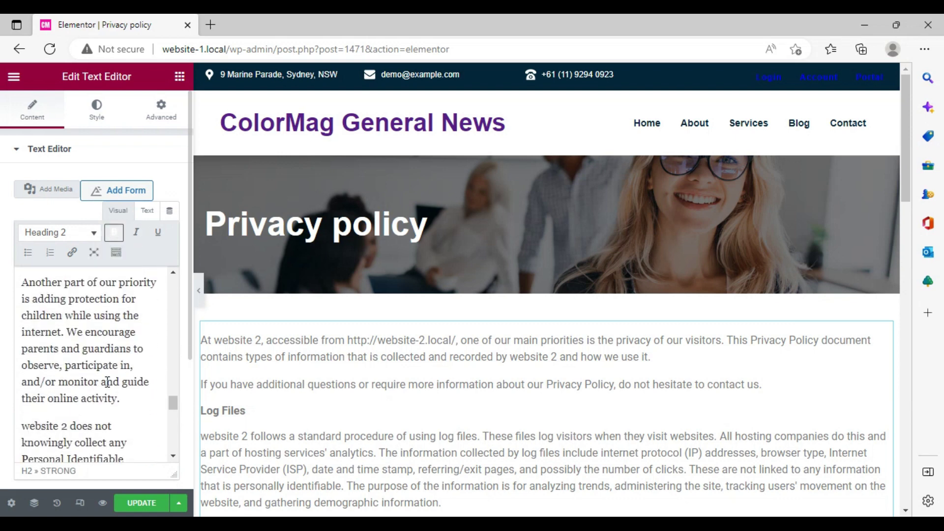
pyautogui.scroll(-3, 107, 380)
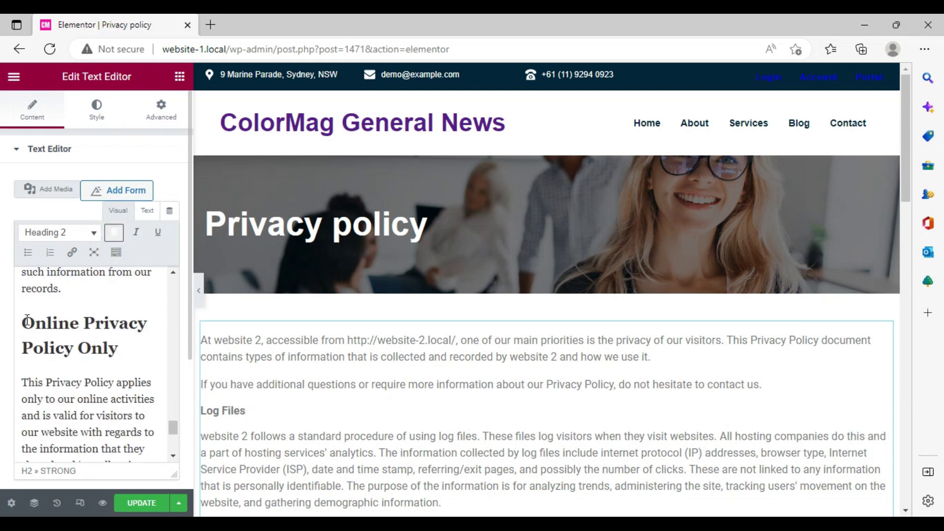
pyautogui.moveTo(27, 320); pyautogui.dragTo(127, 357)
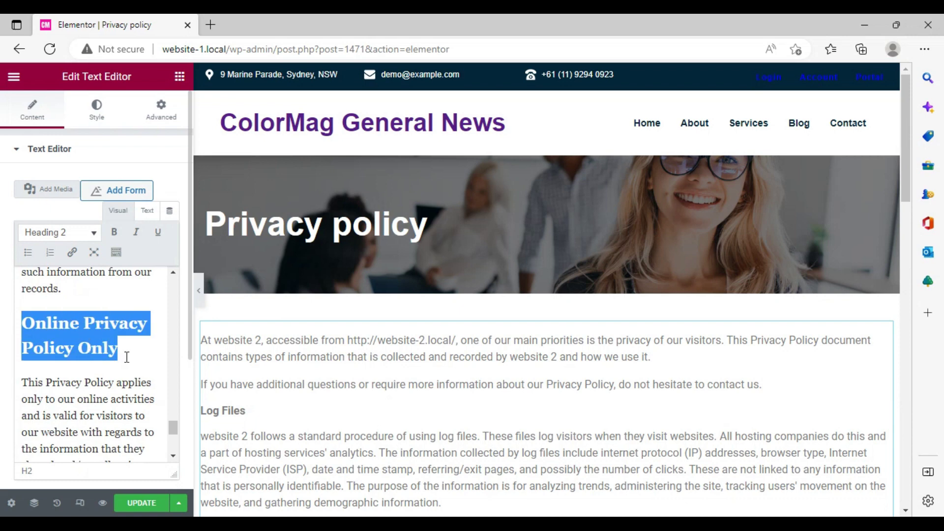
pyautogui.click(115, 234)
pyautogui.scroll(-3, 126, 360)
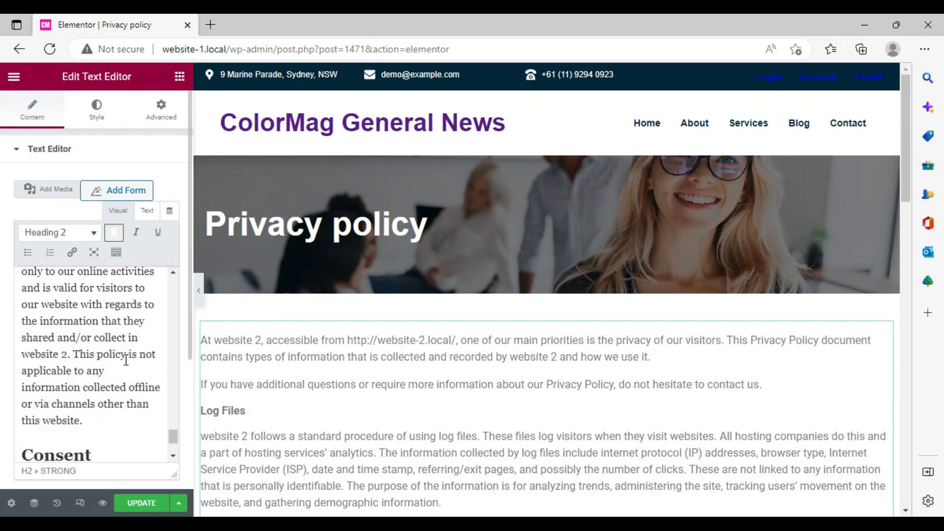
pyautogui.scroll(-3, 127, 360)
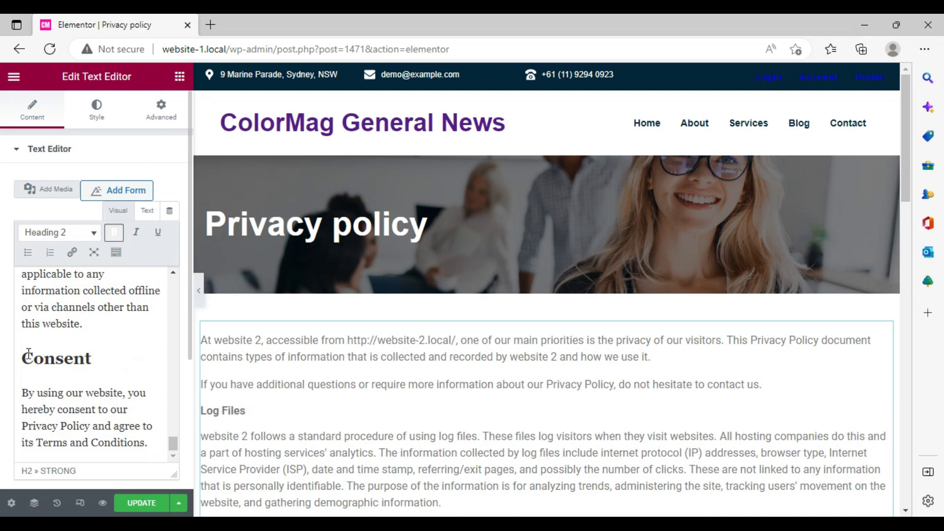
pyautogui.moveTo(22, 358); pyautogui.dragTo(94, 360)
pyautogui.click(114, 232)
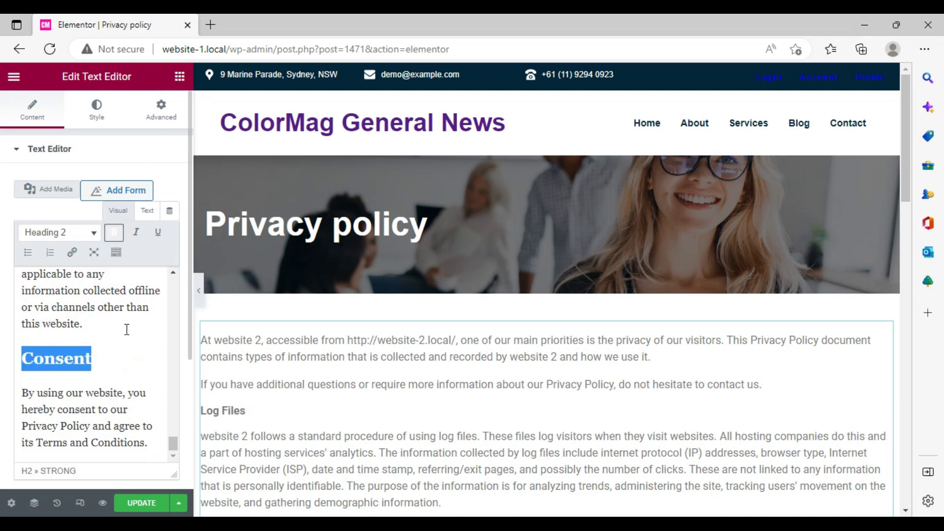
# - Update the page and scroll the preview to check the policy text and bold headings
pyautogui.click(137, 503)
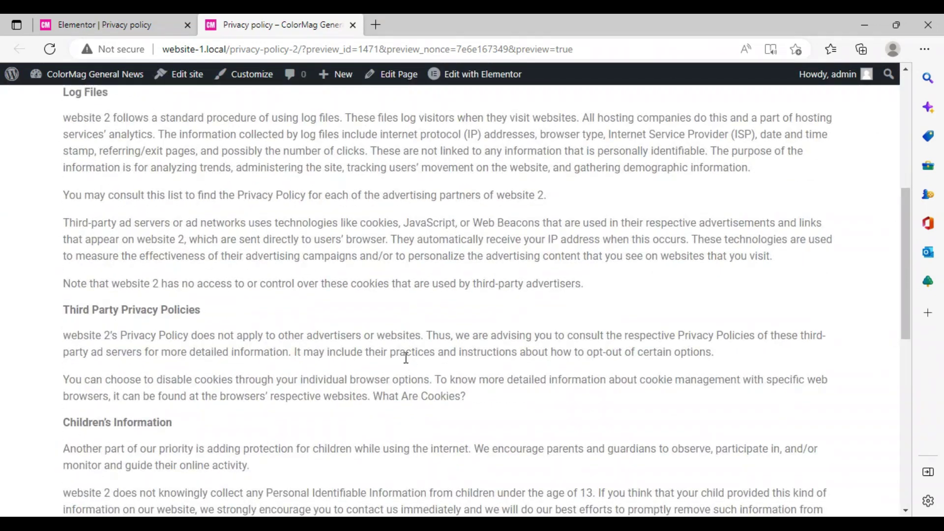
pyautogui.scroll(-6, 406, 357)
pyautogui.scroll(12, 405, 359)
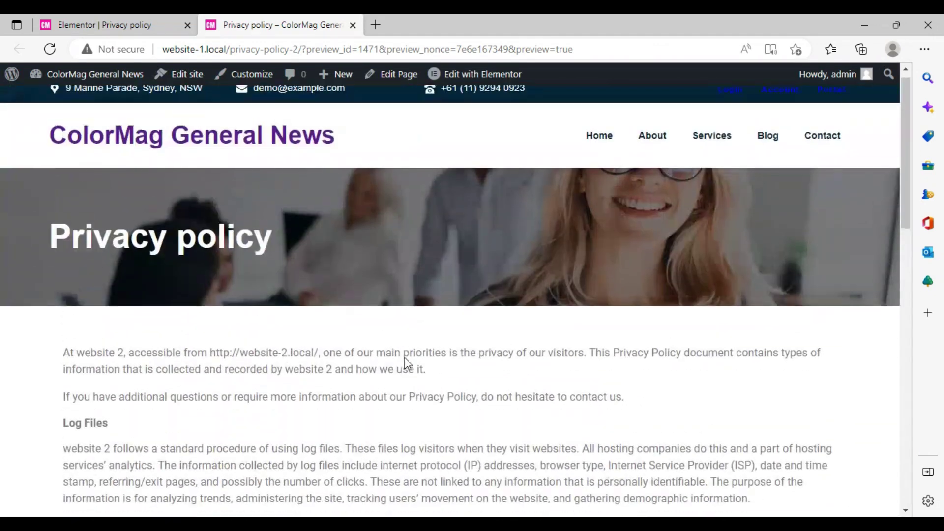
pyautogui.scroll(-4, 406, 357)
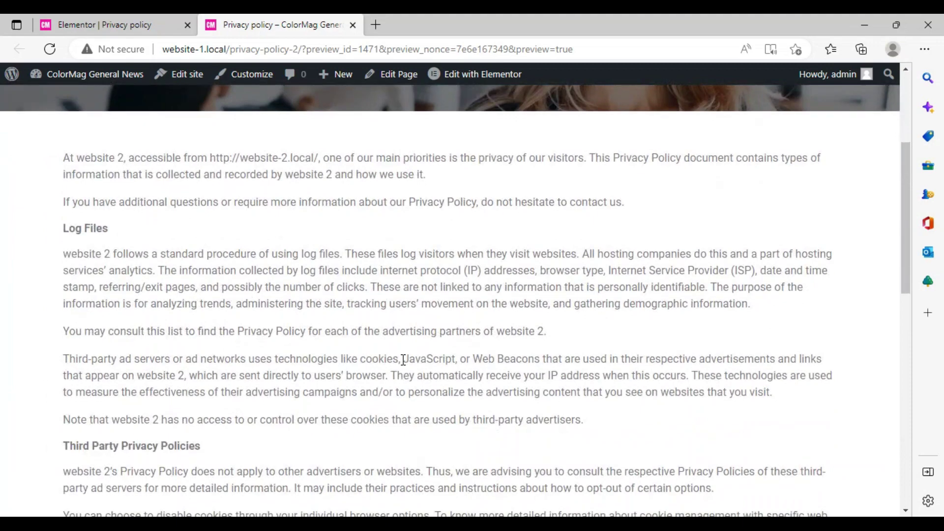
pyautogui.scroll(-3, 403, 357)
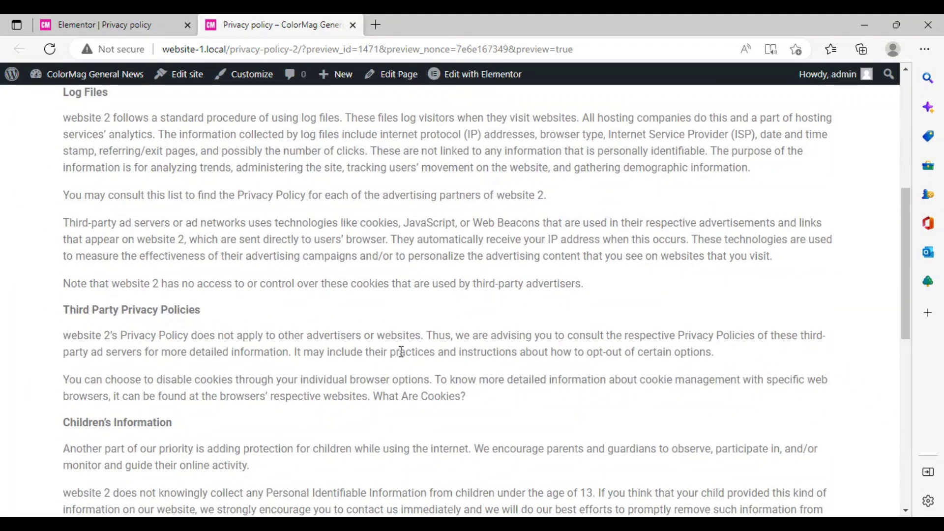
pyautogui.scroll(-4, 398, 352)
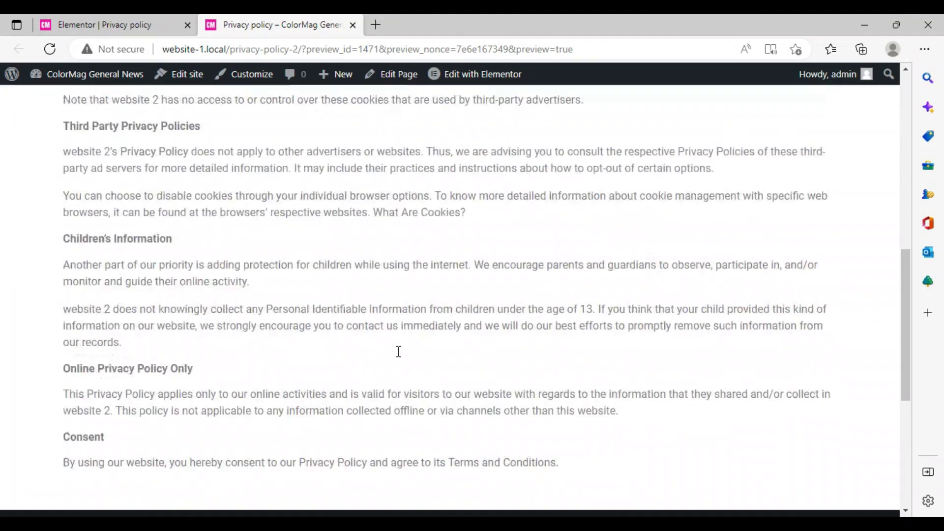
pyautogui.scroll(7, 398, 346)
pyautogui.scroll(4, 398, 345)
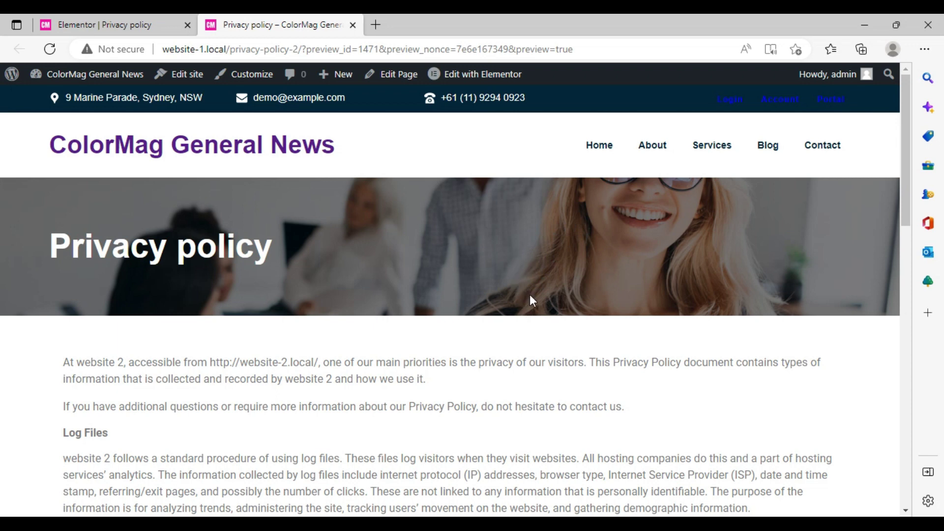
pyautogui.scroll(-15, 529, 294)
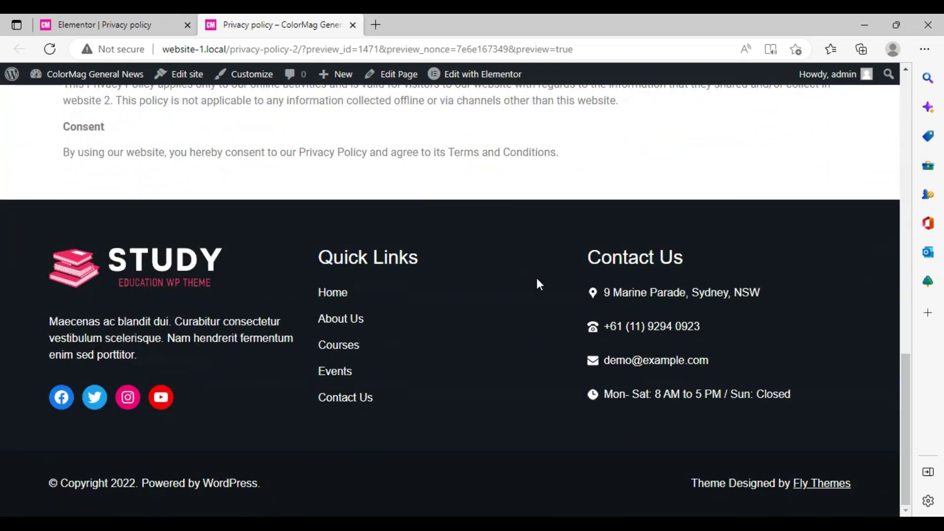
pyautogui.scroll(12, 535, 276)
pyautogui.scroll(2, 538, 273)
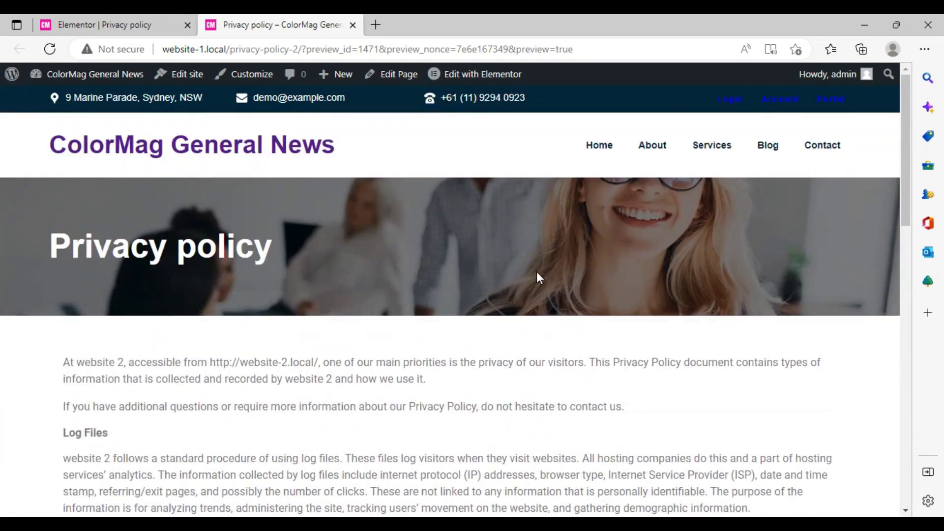